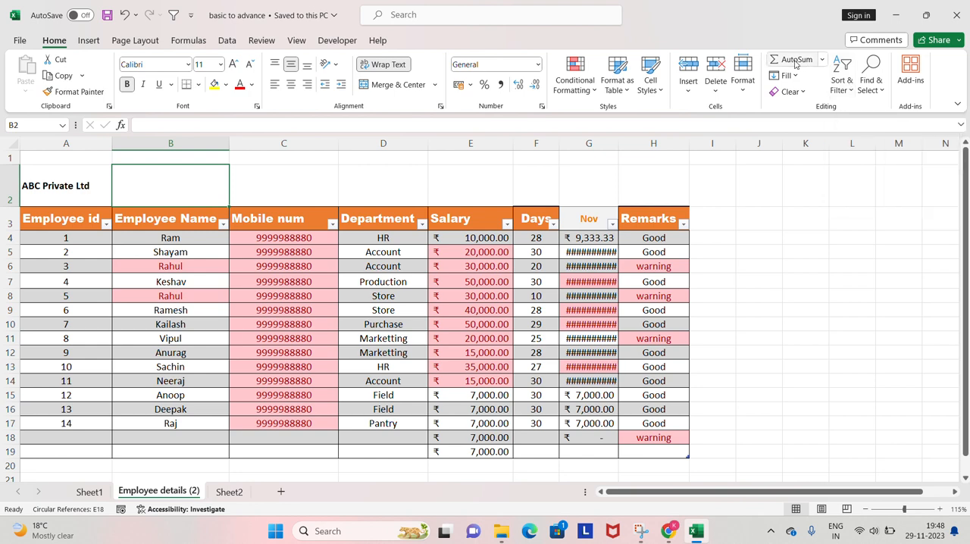
Examine the options offered by AutoSum, Fill, Clear and Sort & Filter.
click(822, 60)
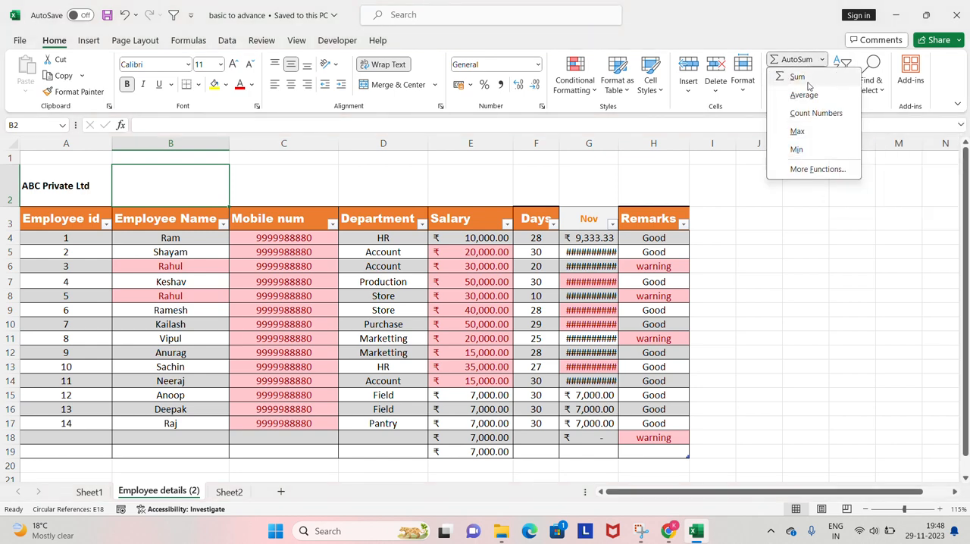
click(795, 211)
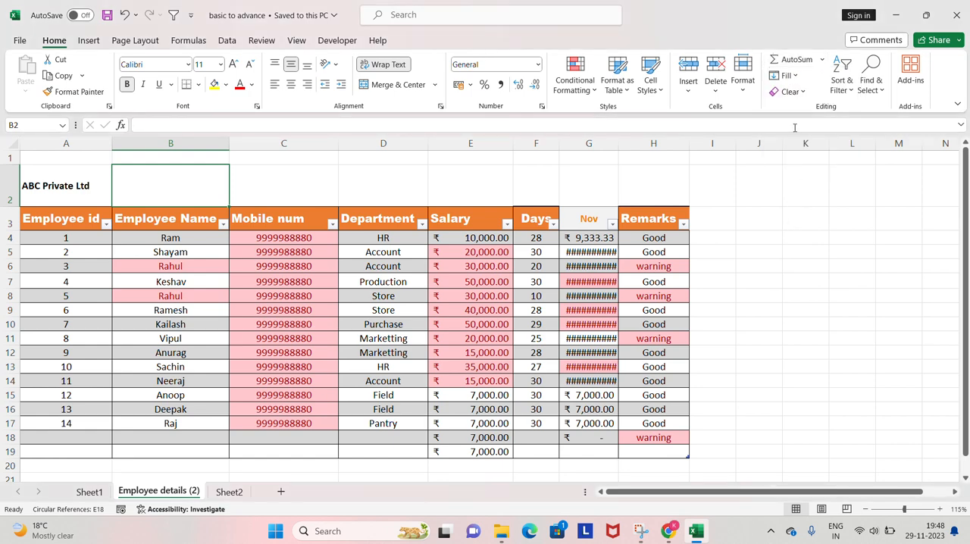
click(794, 77)
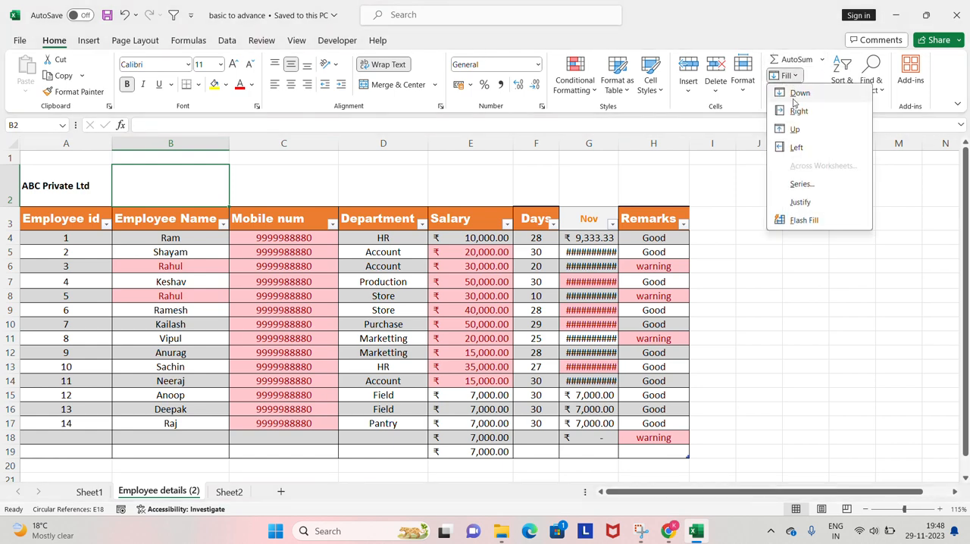
click(728, 158)
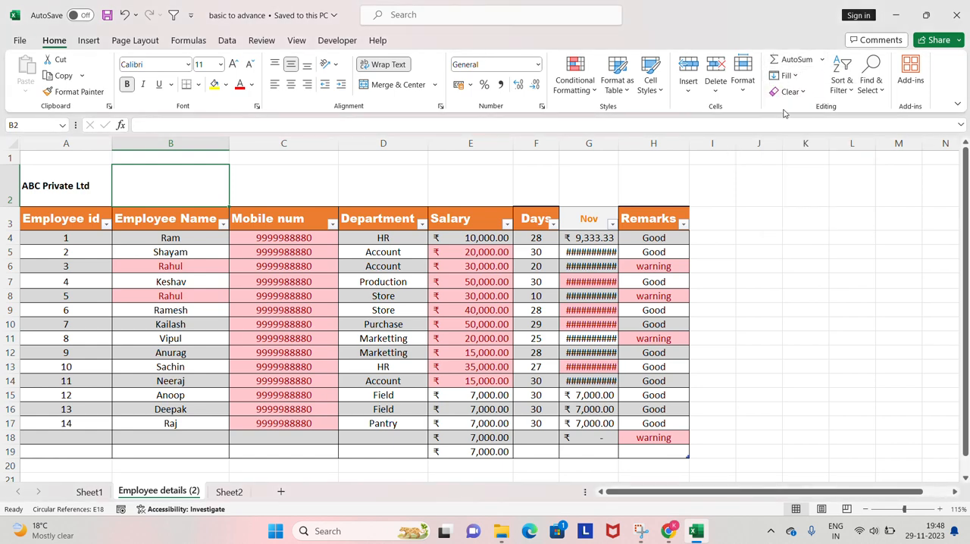
click(804, 92)
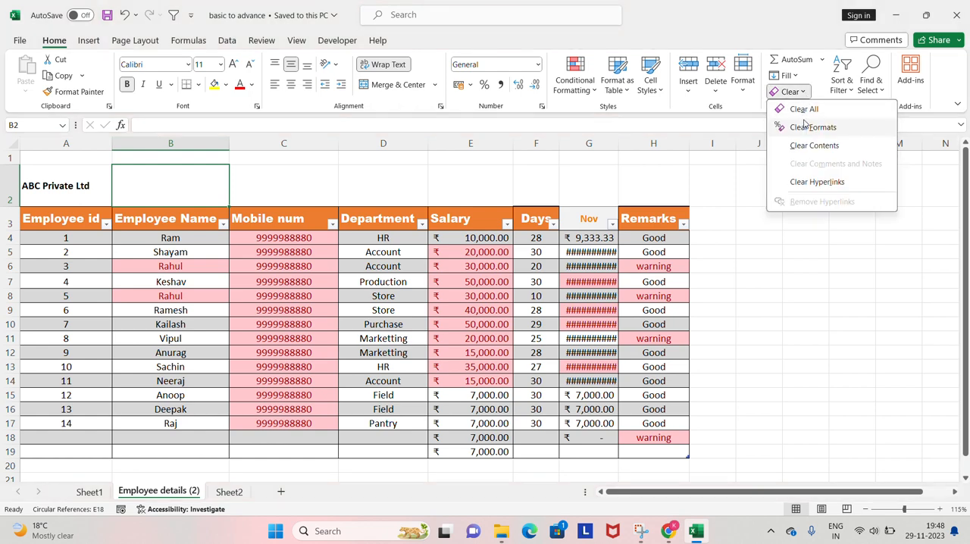
click(745, 162)
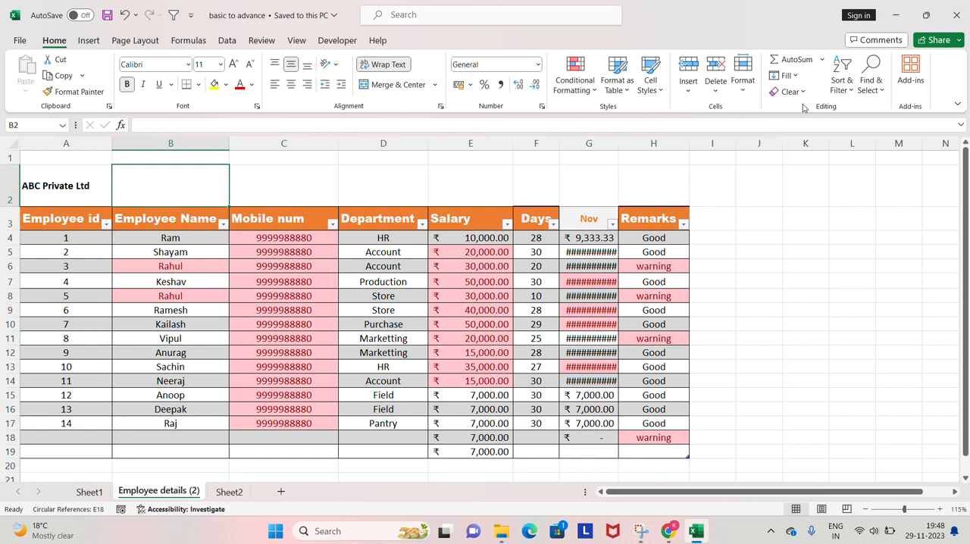
click(842, 93)
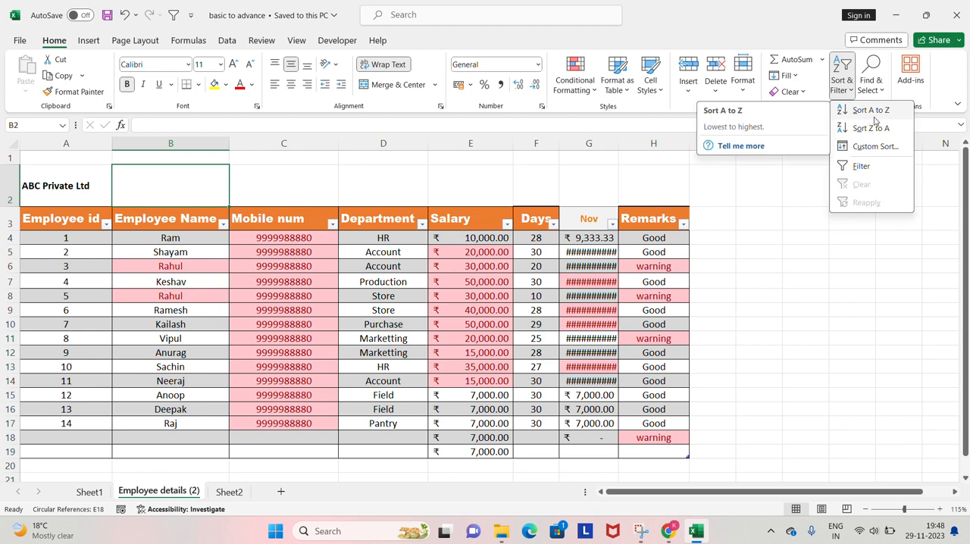
click(731, 192)
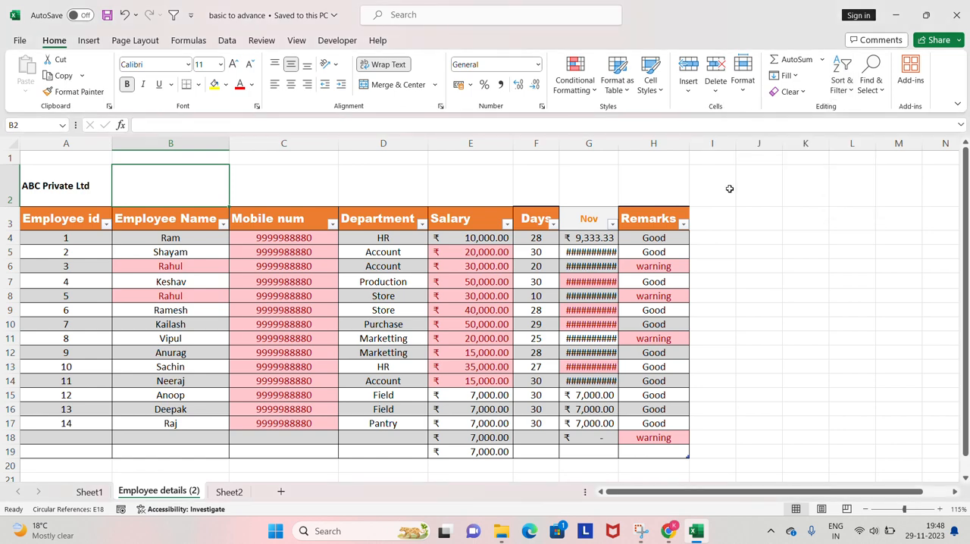
Sort the table rows A to Z by the Employee Name column, using the filled name cells B4:B17.
key(Left)
key(Right)
key(Down)
key(Down)
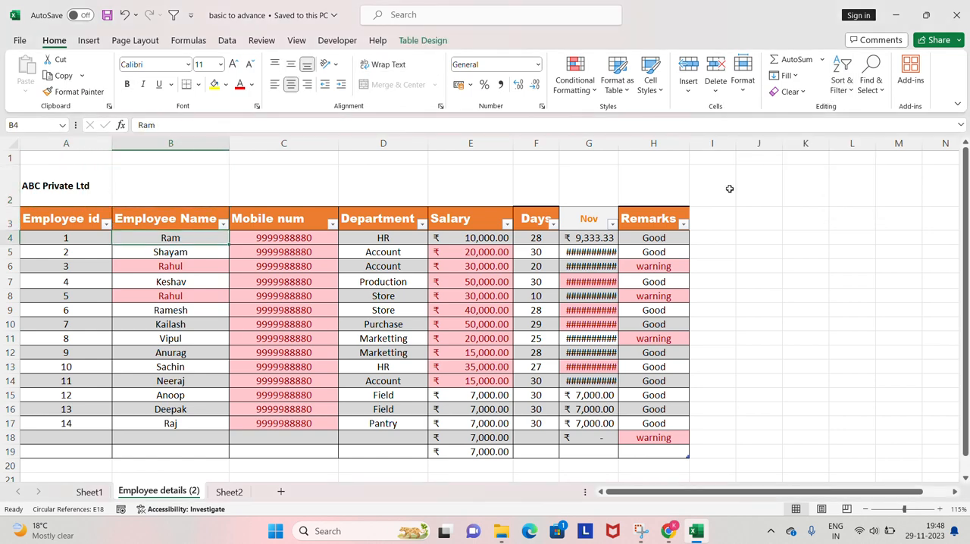
key(Up)
key(ctrl+shift+Down)
key(Up)
key(Down)
key(Down)
key(ctrl+shift+Down)
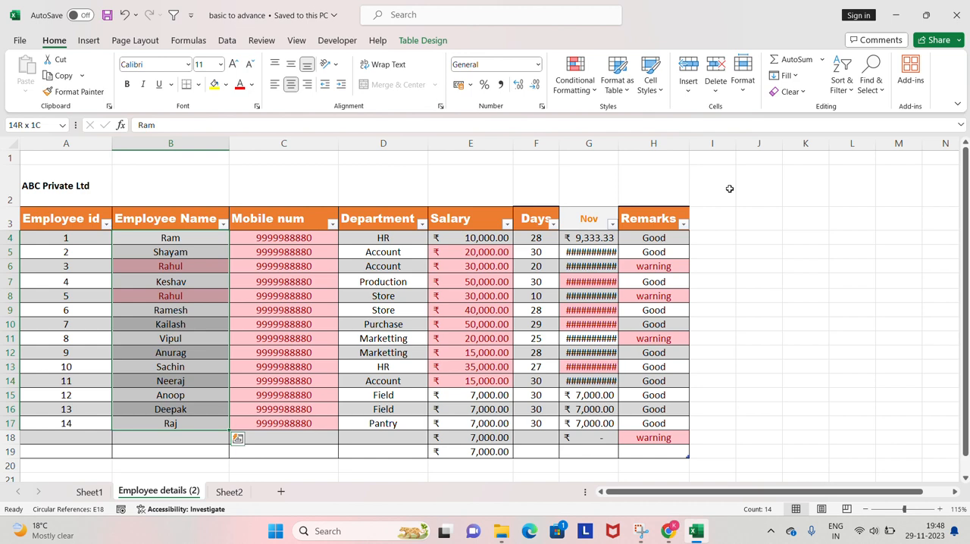
click(849, 89)
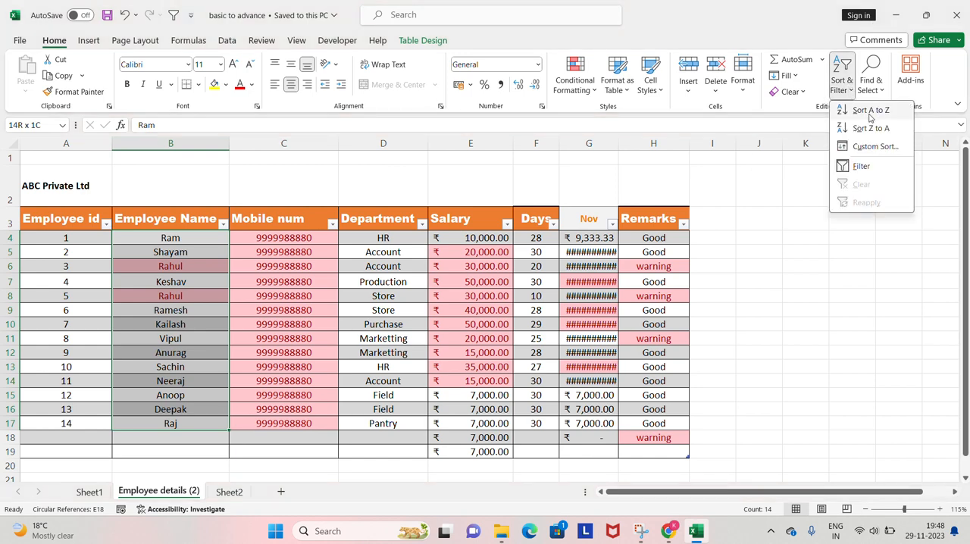
click(868, 113)
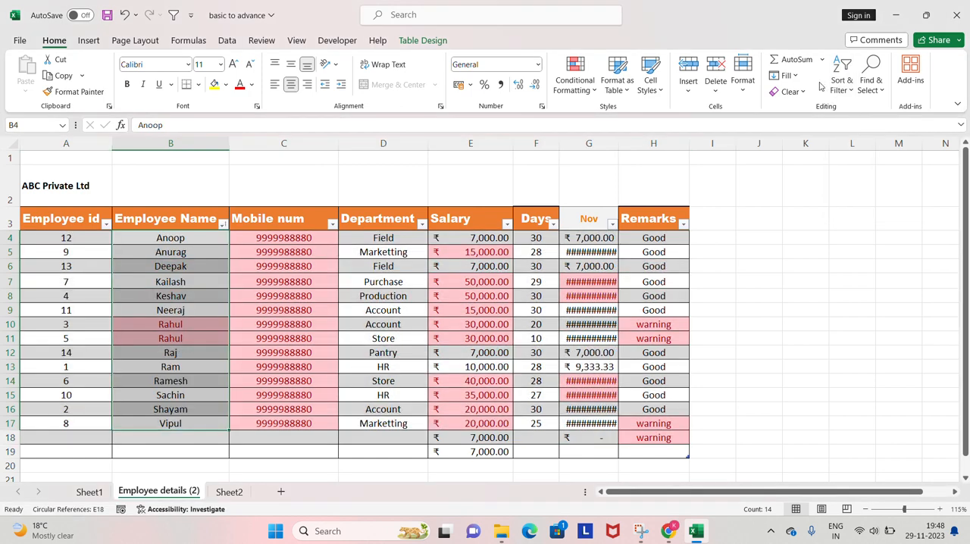
Reselect the employee names from B4 down to B17 and reapply the A to Z sort.
click(173, 241)
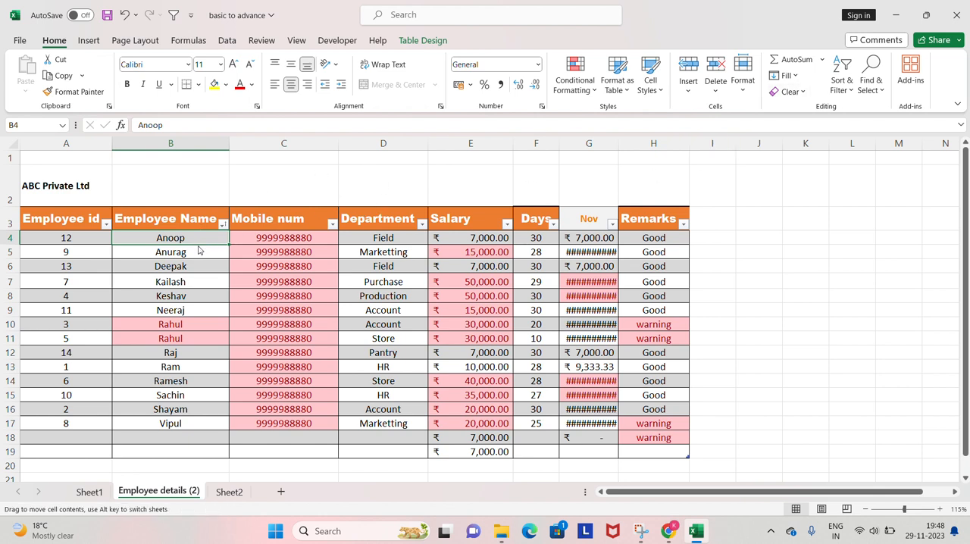
key(ctrl+shift+Down)
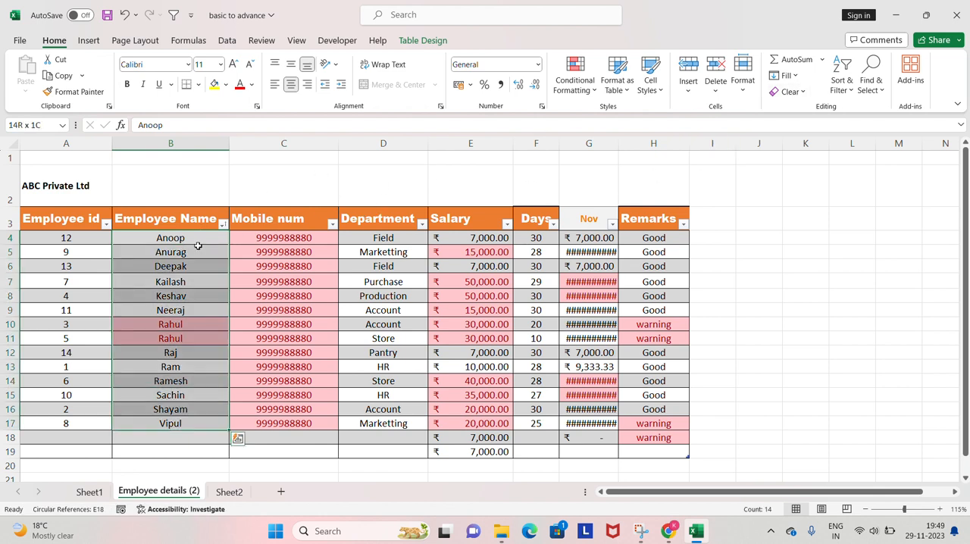
key(alt)
key(h)
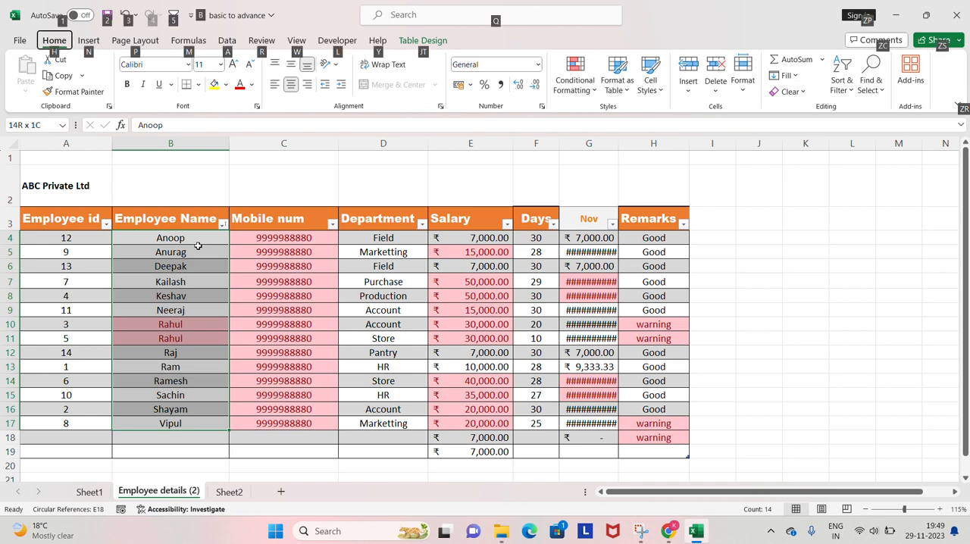
key(s)
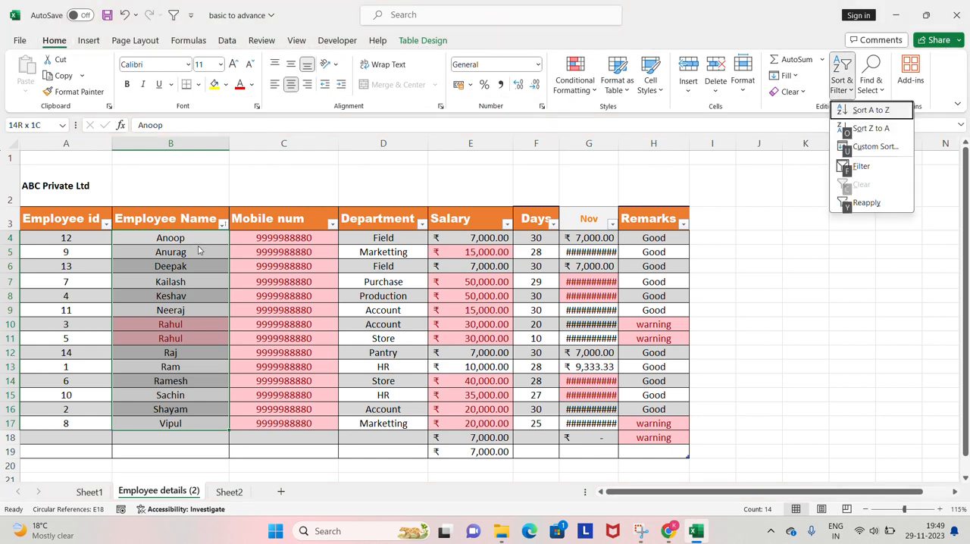
key(s)
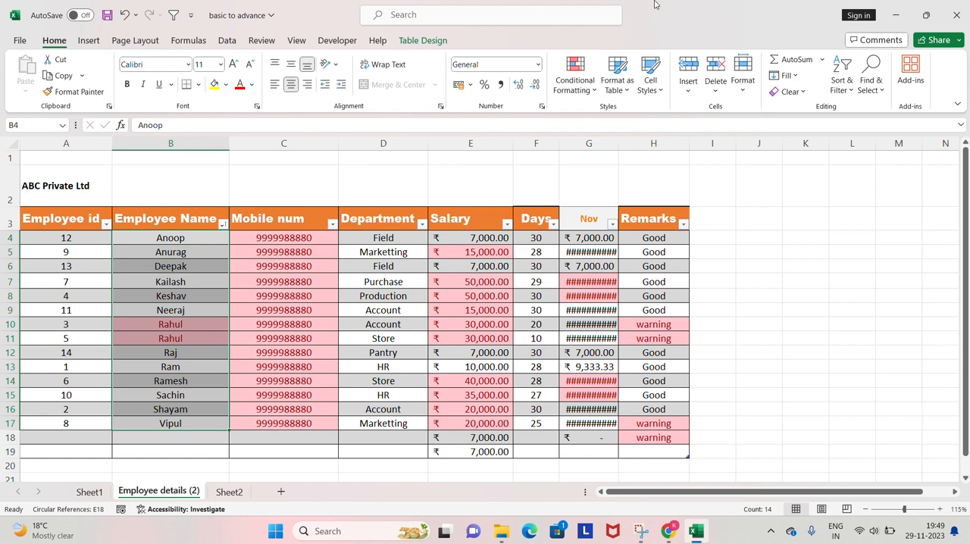
Sort the Employee Name column Z to A and confirm the same order on cell values in a custom sort.
click(842, 89)
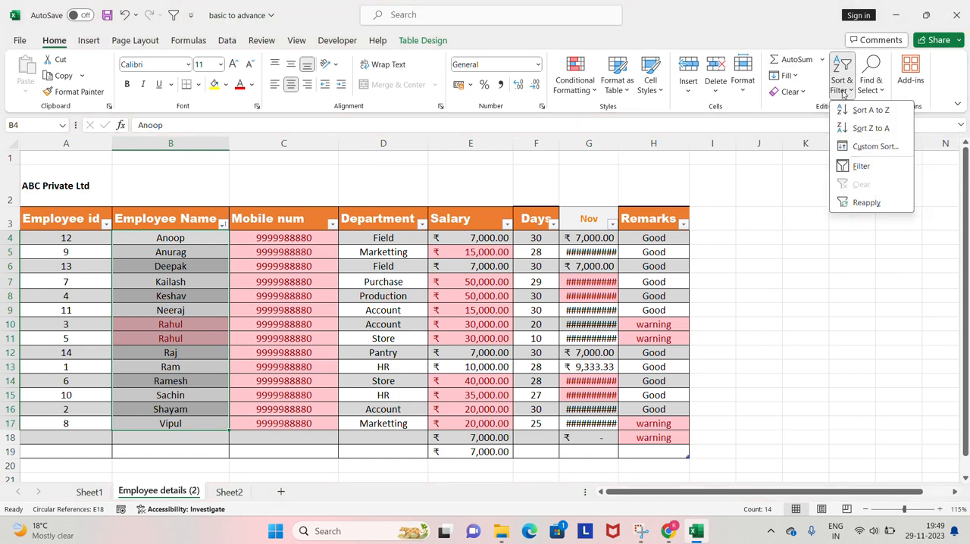
click(872, 129)
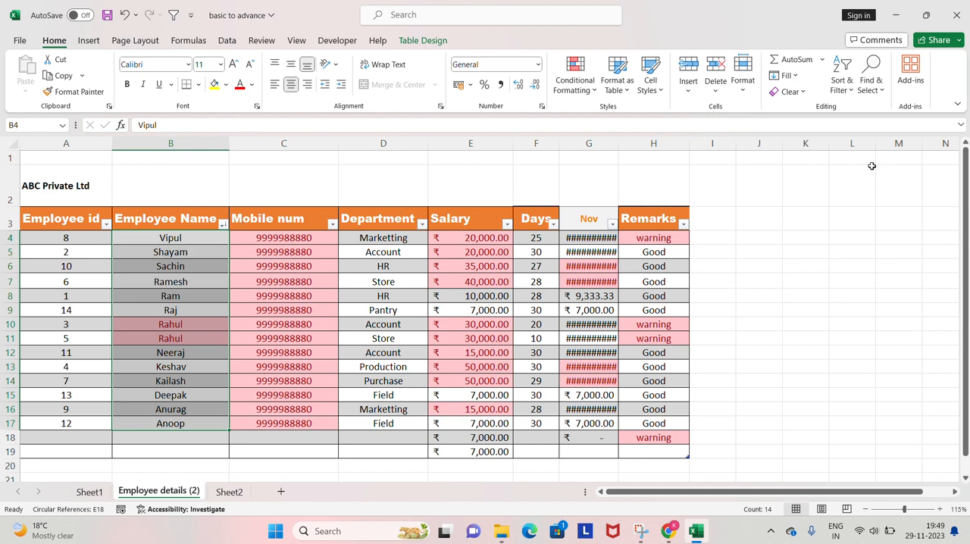
click(840, 93)
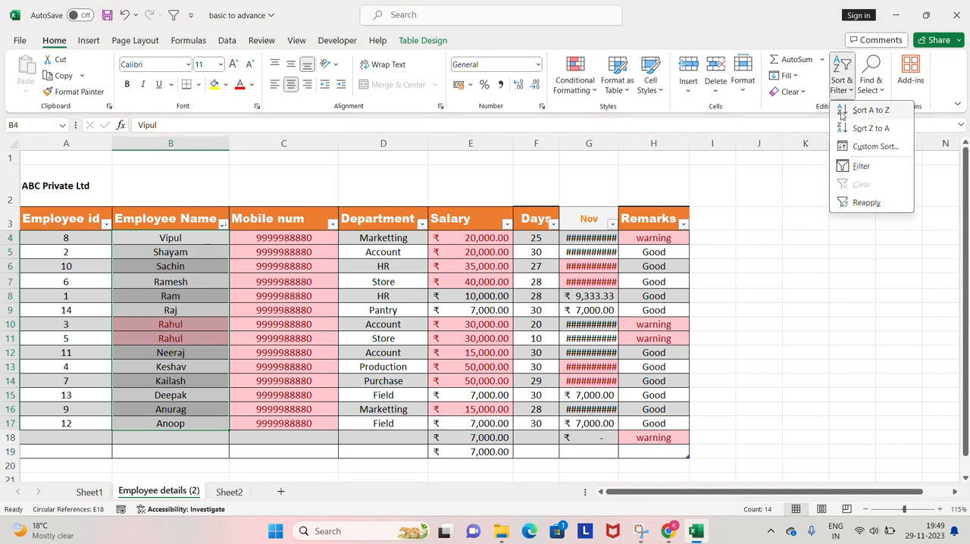
click(879, 148)
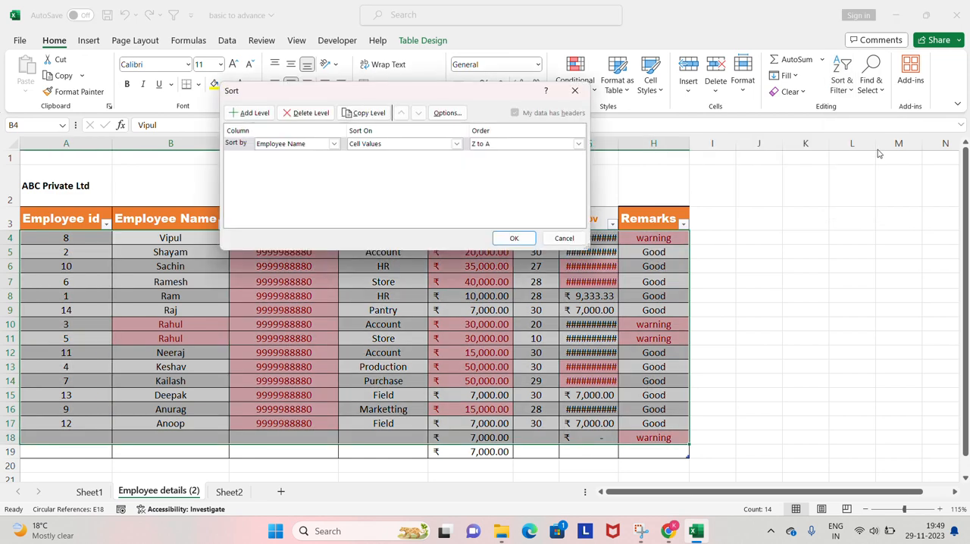
key(Return)
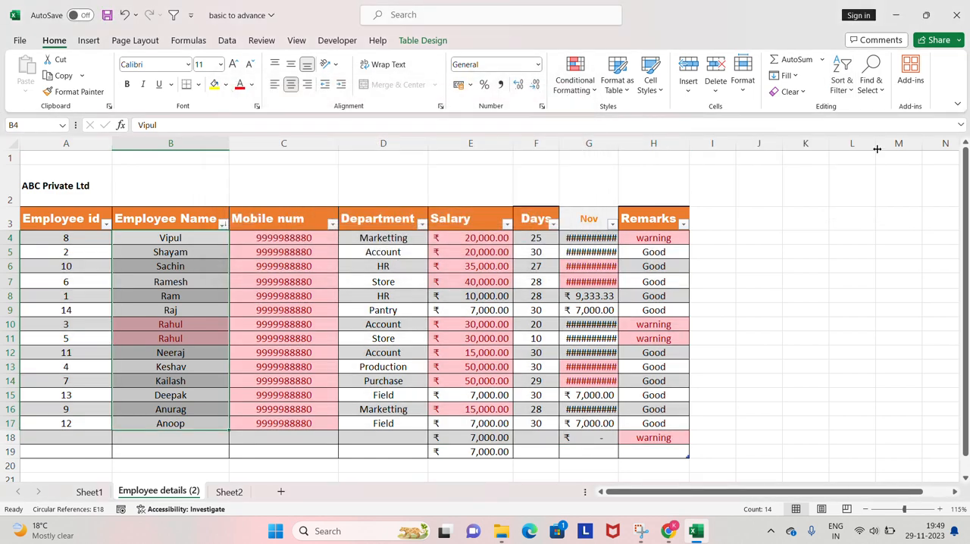
Select the employee ids from A4 to A17 and turn off the table's header filters.
key(Left)
key(Right)
key(Left)
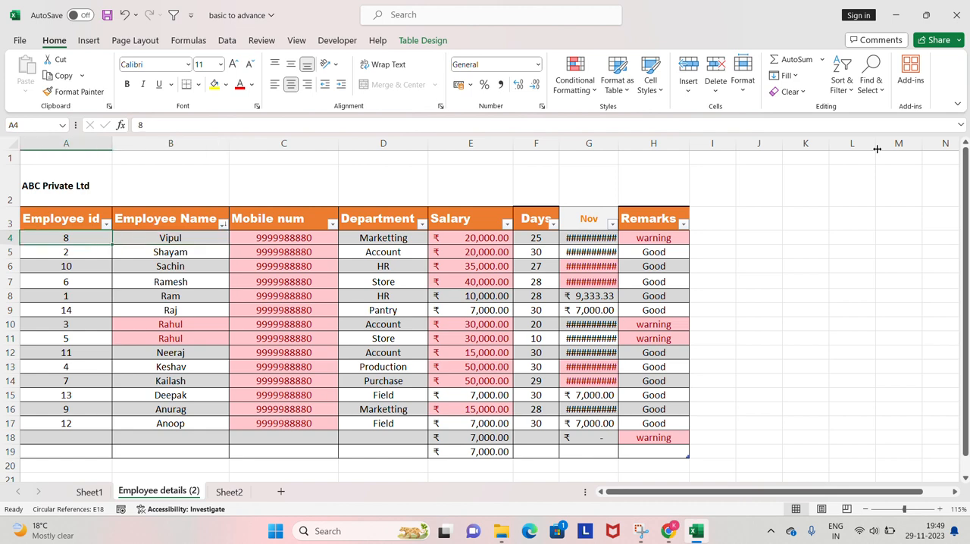
key(ctrl+shift+Down)
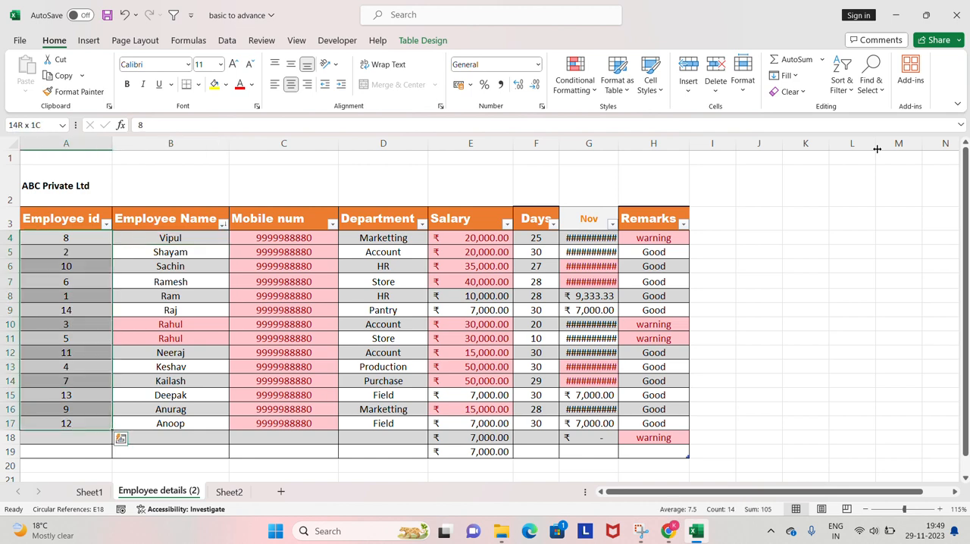
key(alt)
key(h)
key(s)
key(f)
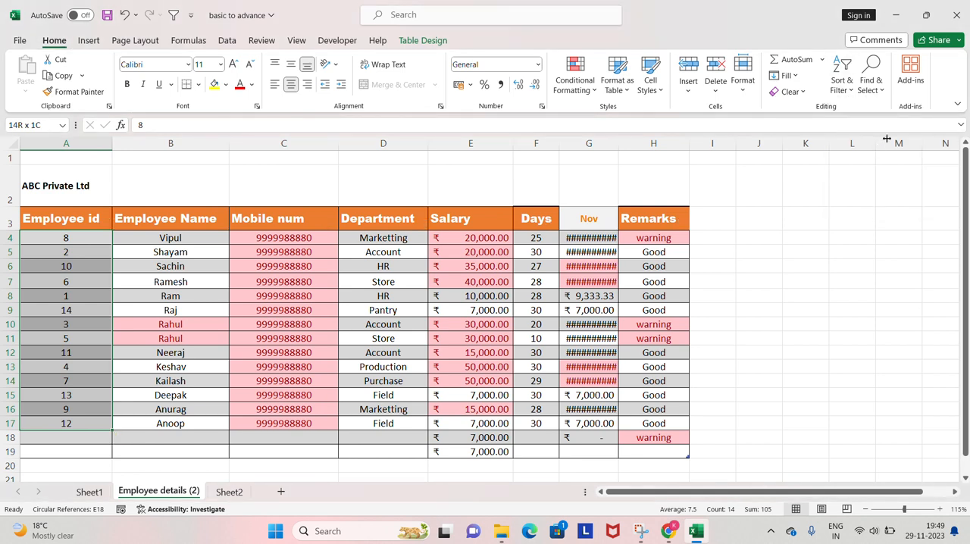
Apply a custom sort by Employee id on cell values, ordered Smallest to Largest.
click(842, 74)
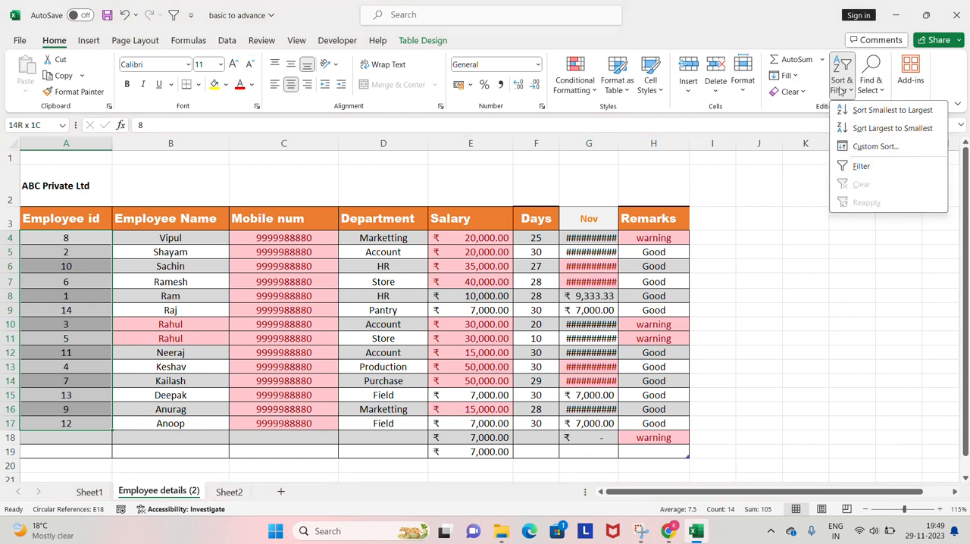
click(872, 146)
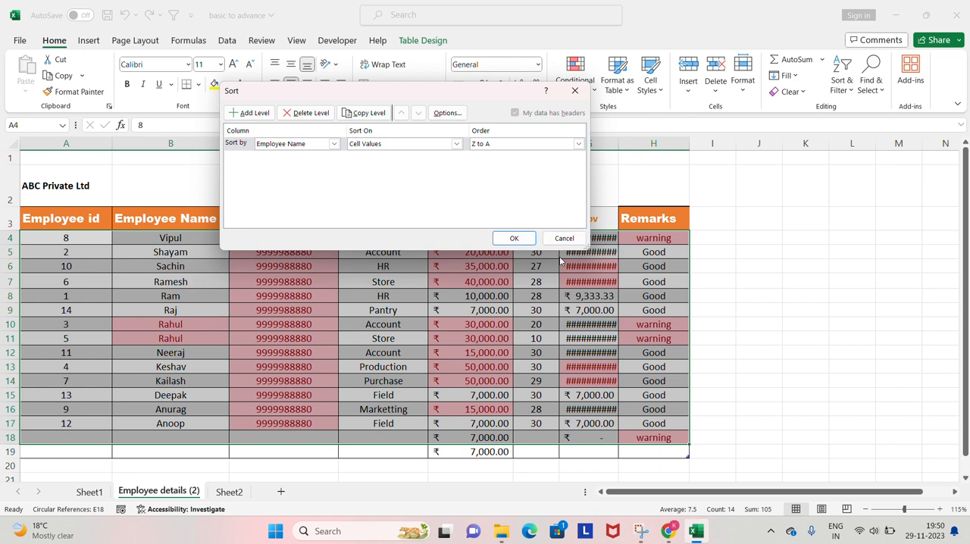
click(332, 146)
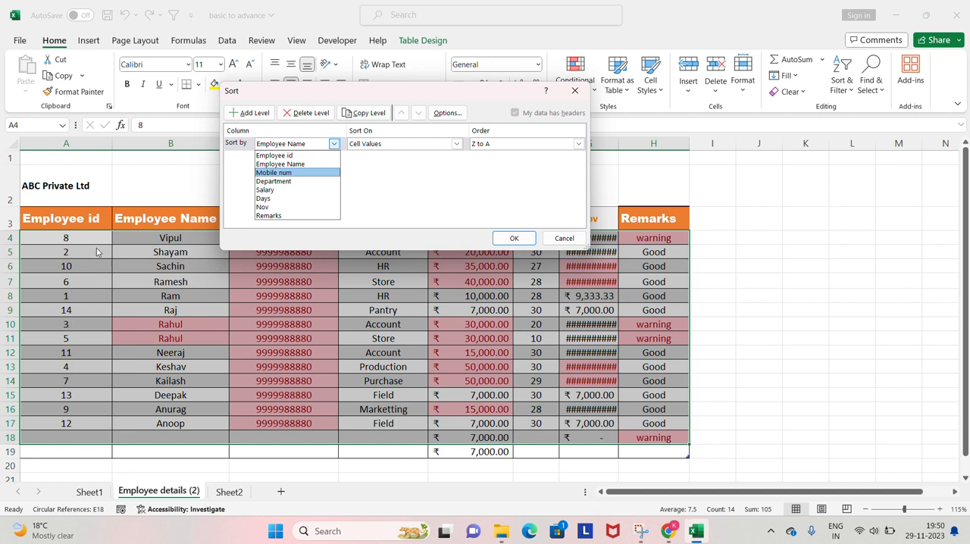
click(286, 156)
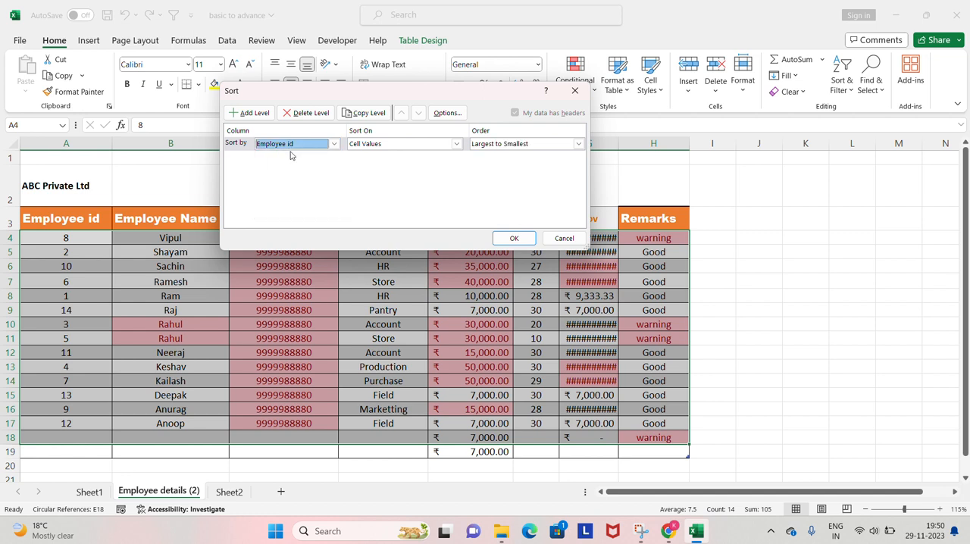
click(456, 145)
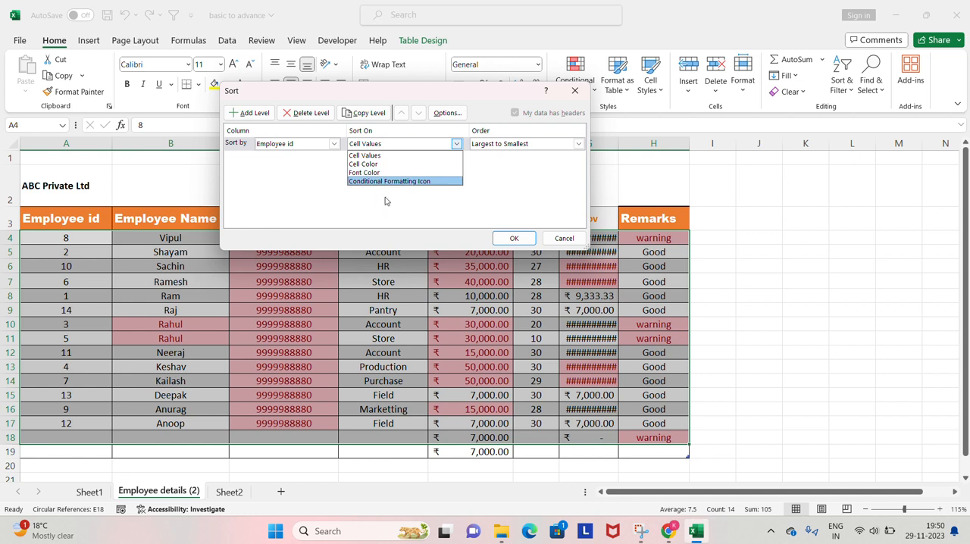
click(384, 157)
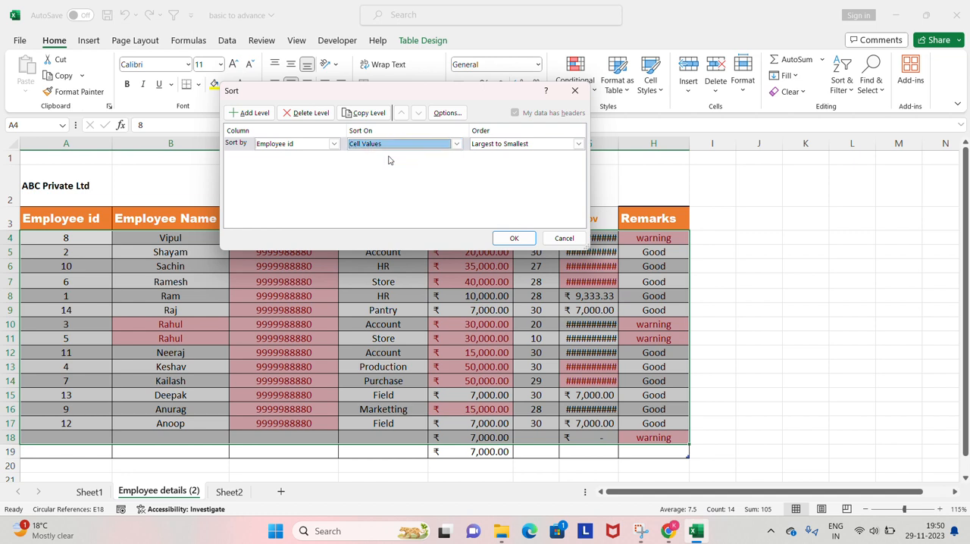
click(528, 143)
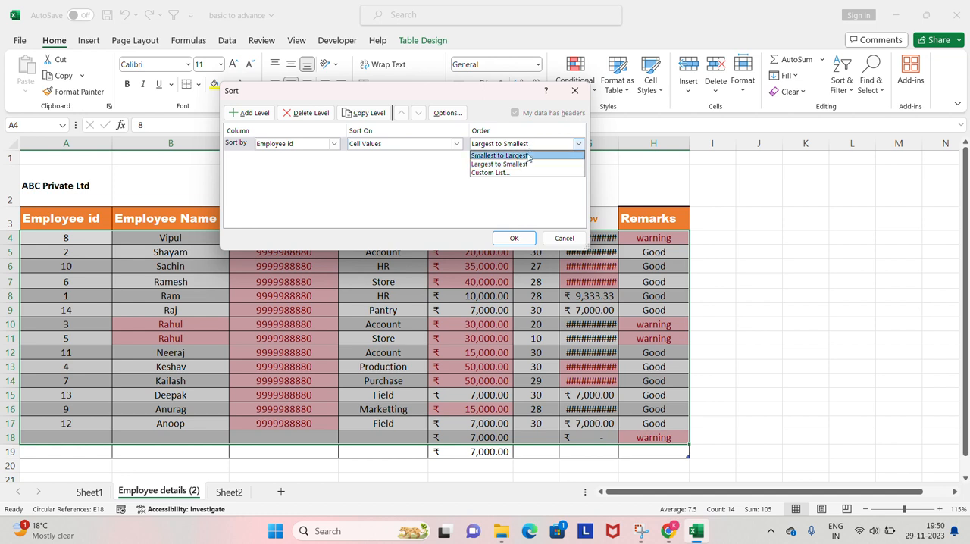
click(528, 156)
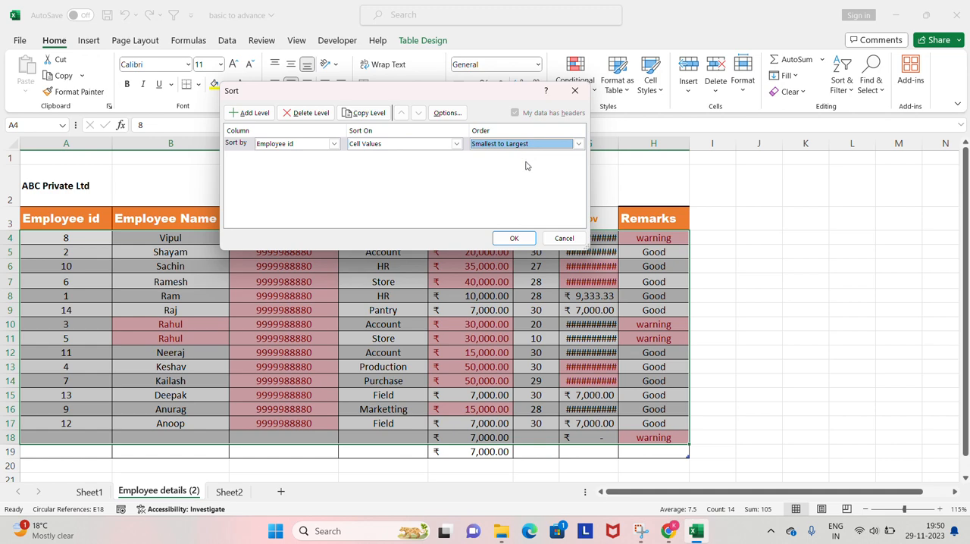
click(515, 238)
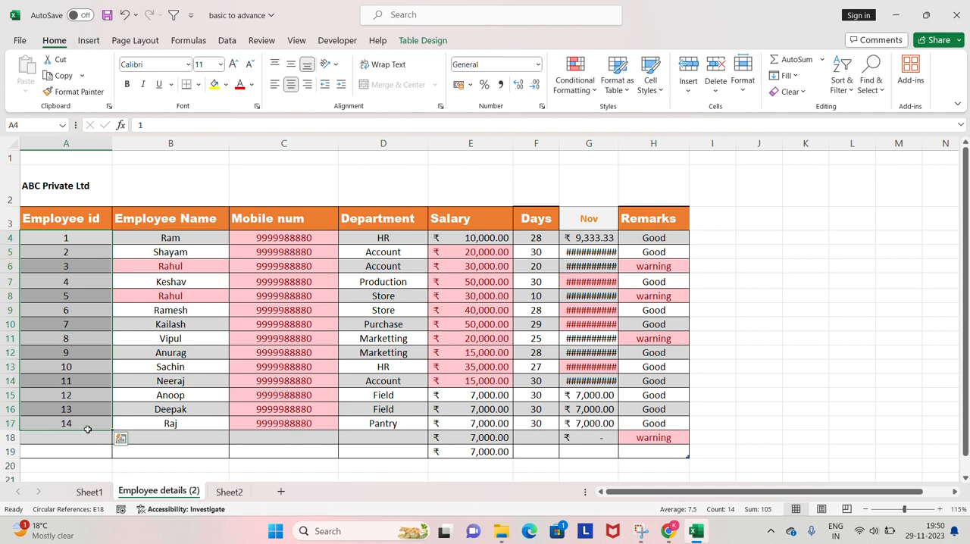
Turn on filters for the header row from Employee id to Remarks and check the Employee Name filter list.
click(847, 85)
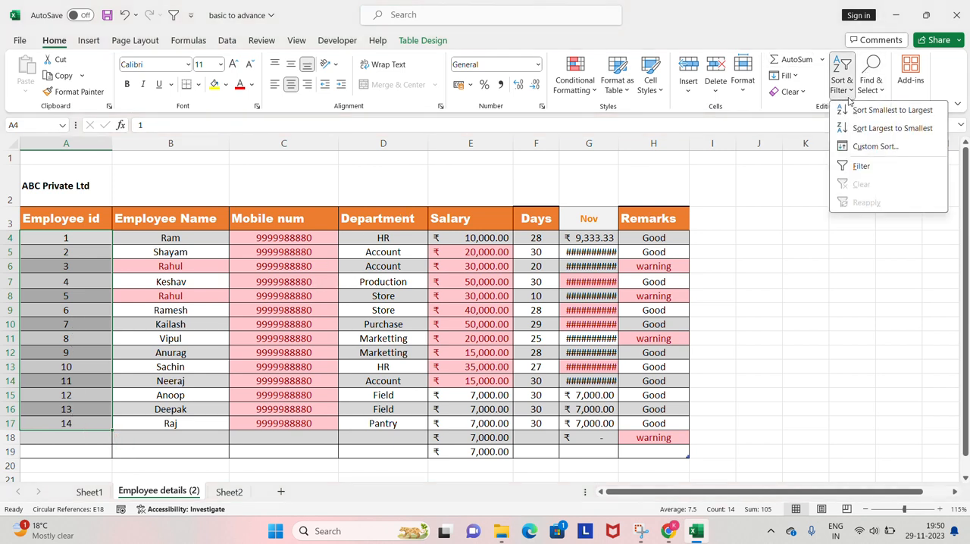
click(630, 177)
key(Up)
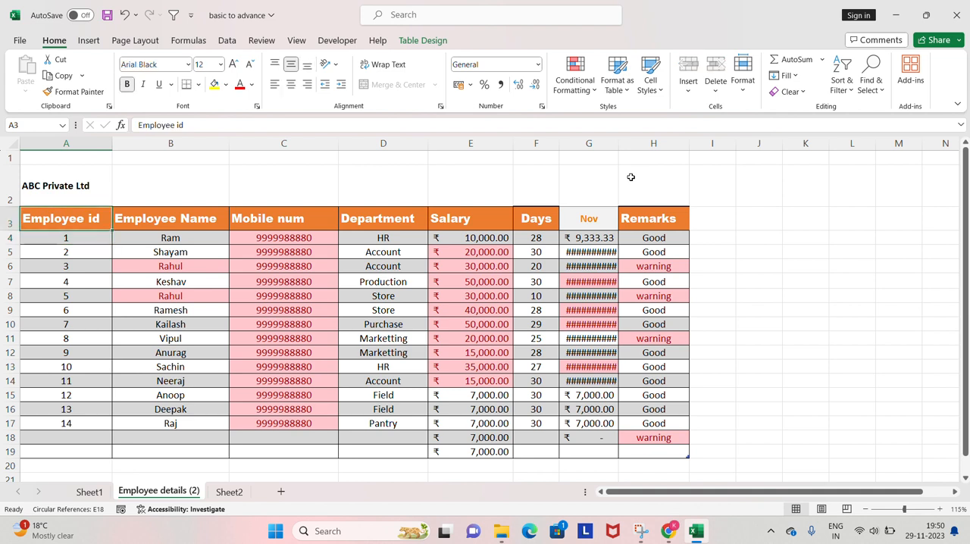
key(ctrl+shift+Right)
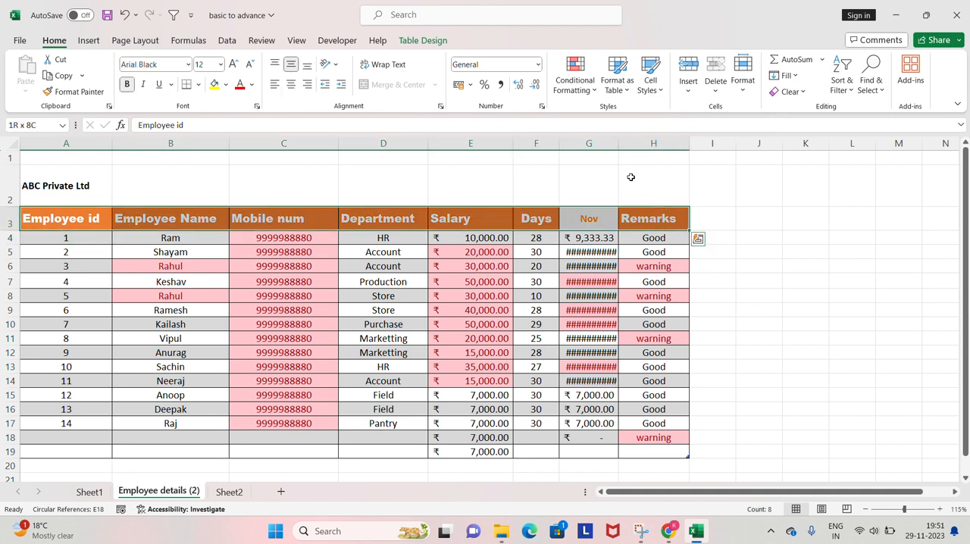
key(ctrl+shift+l)
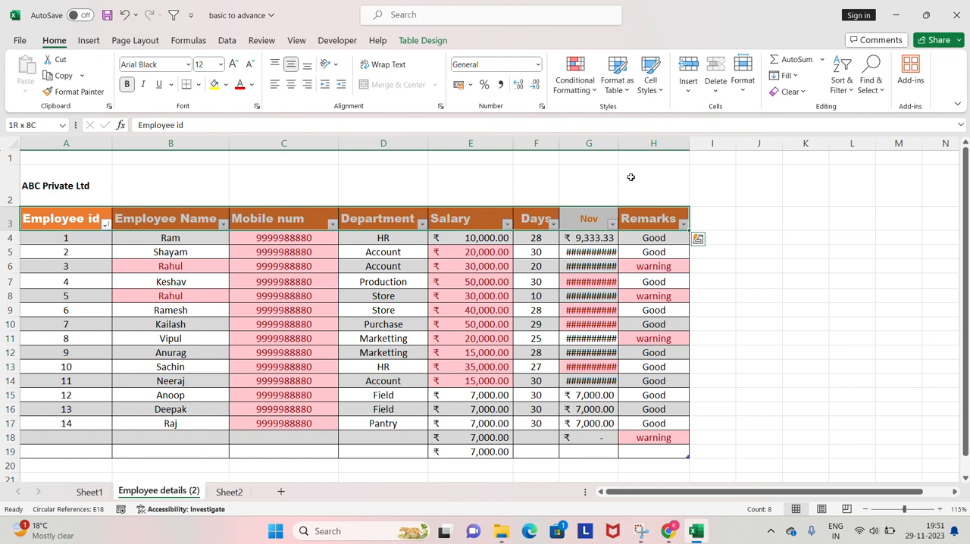
key(Left)
key(Right)
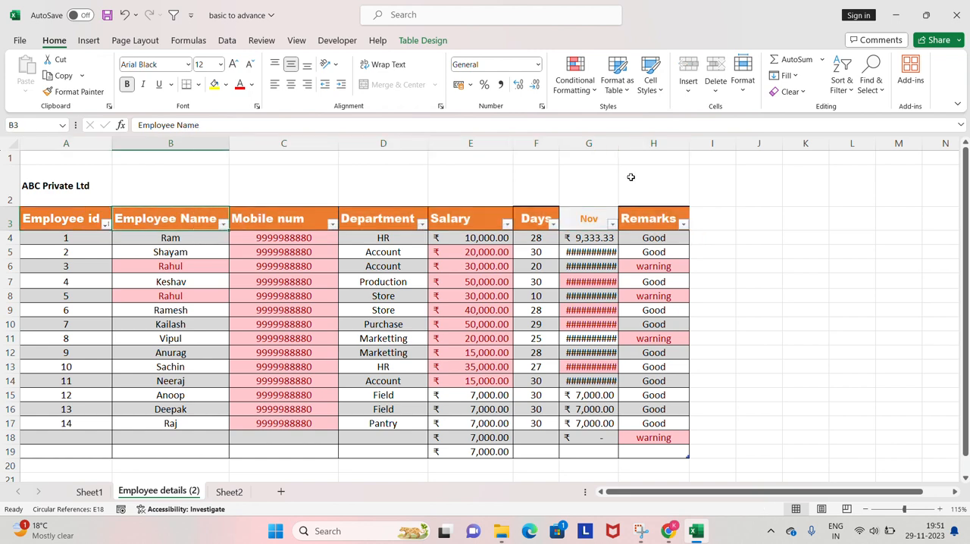
key(Left)
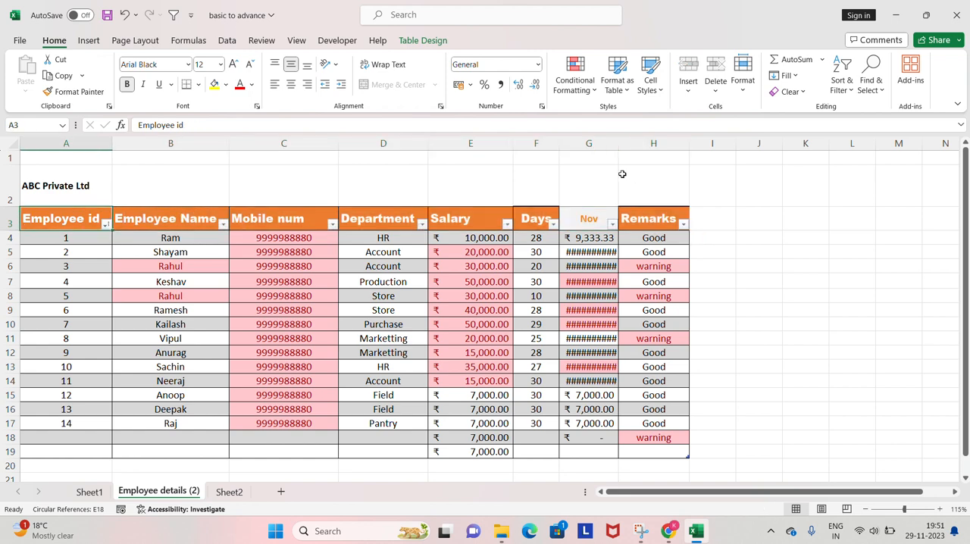
click(224, 224)
click(224, 225)
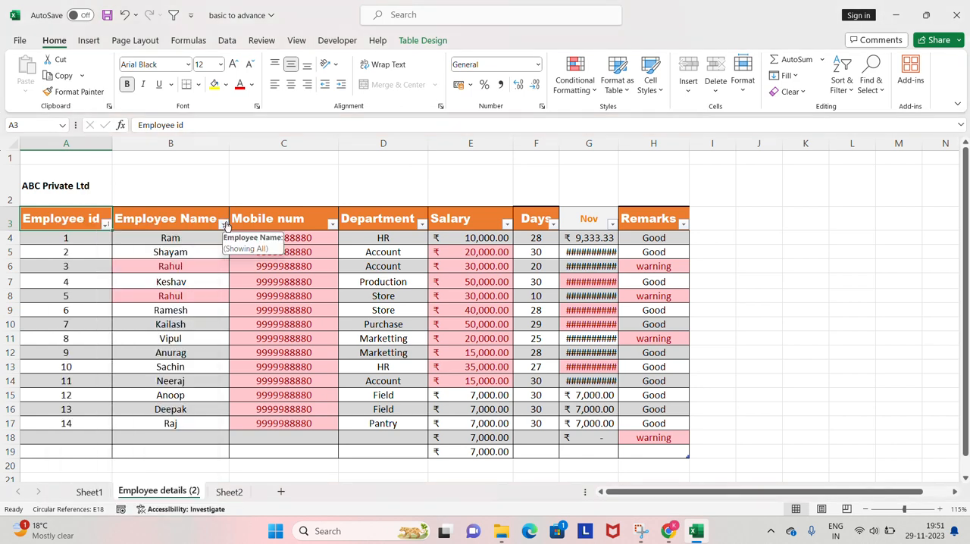
Switch the table's header filters off, and reapply them to the selected headers A3 to H3.
click(847, 86)
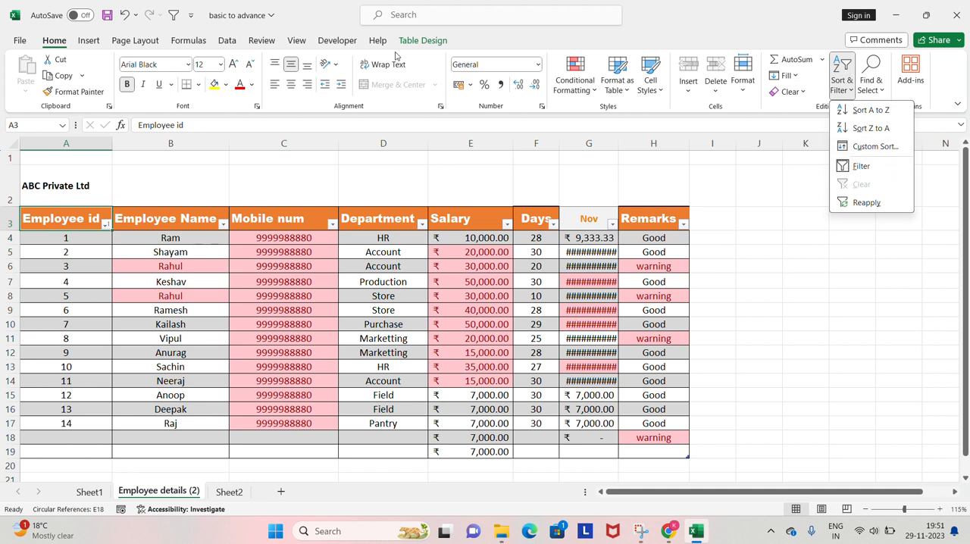
click(887, 169)
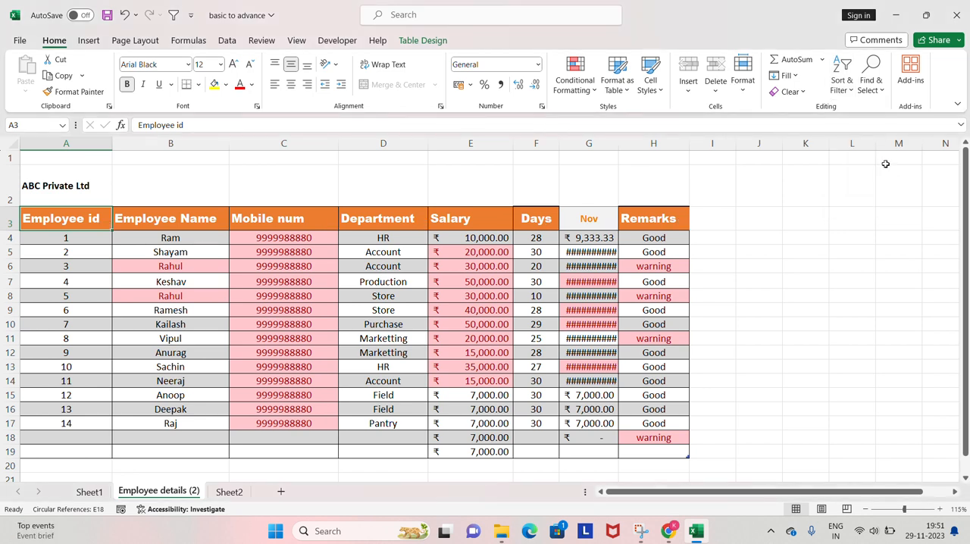
key(ctrl+shift+Right)
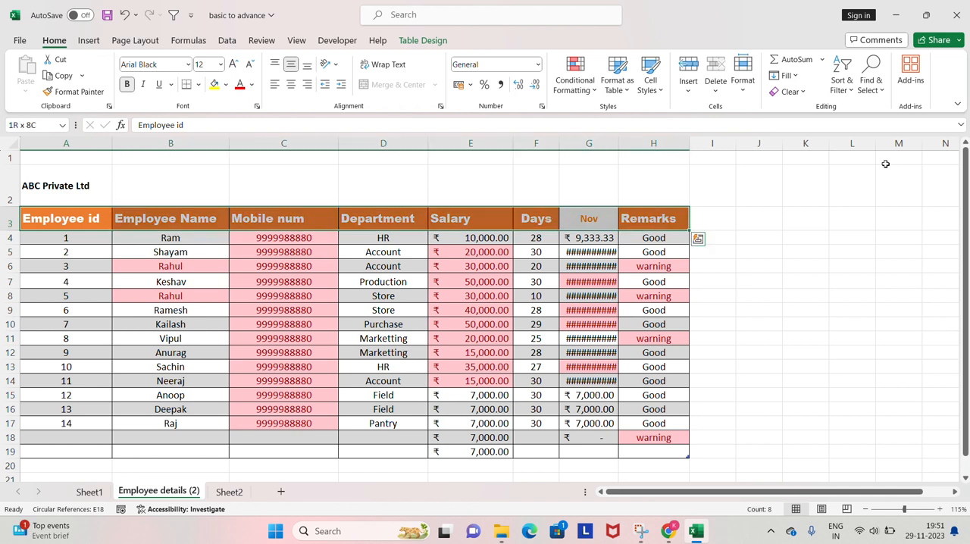
key(ctrl+shift+l)
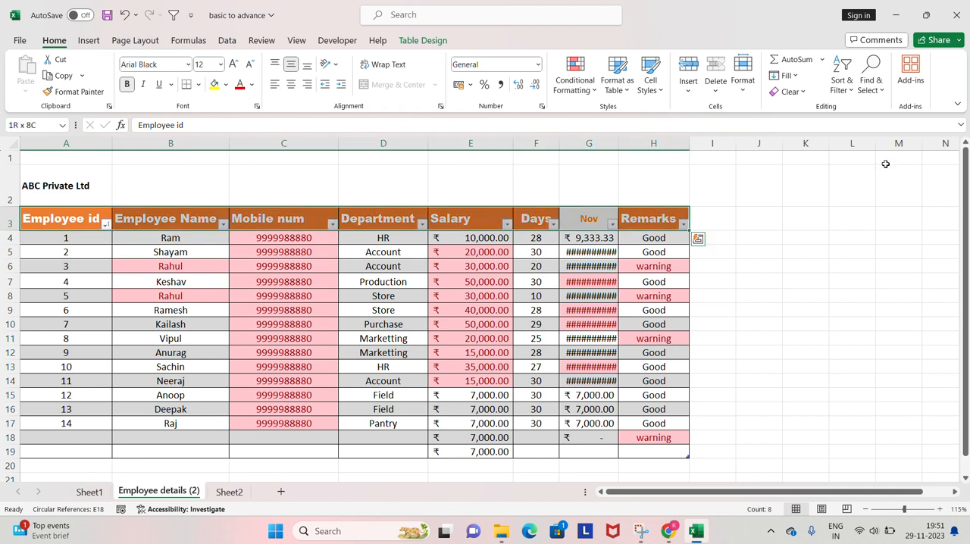
Move across the header cells, check the Salary column's filter list, and return to the Department header.
key(Left)
key(Right)
key(Right)
key(Right)
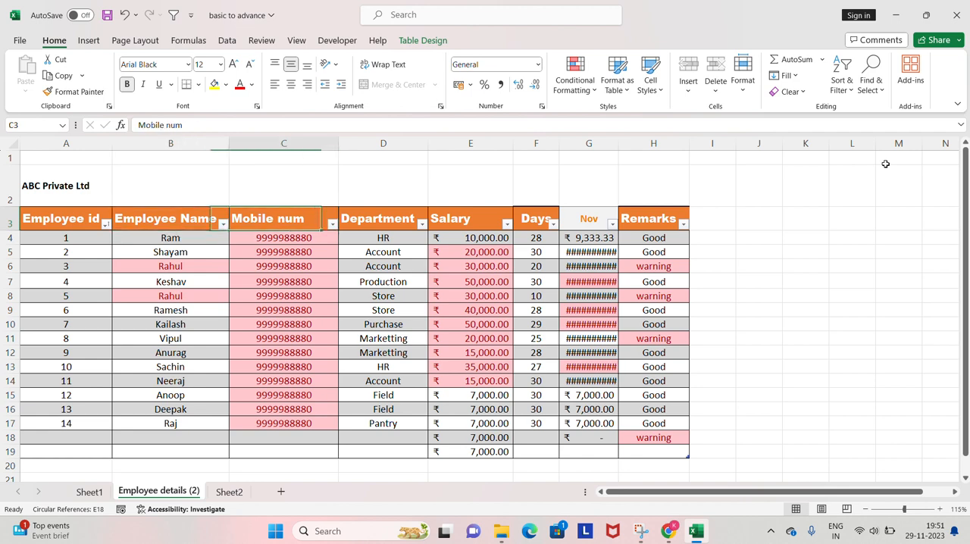
key(Right)
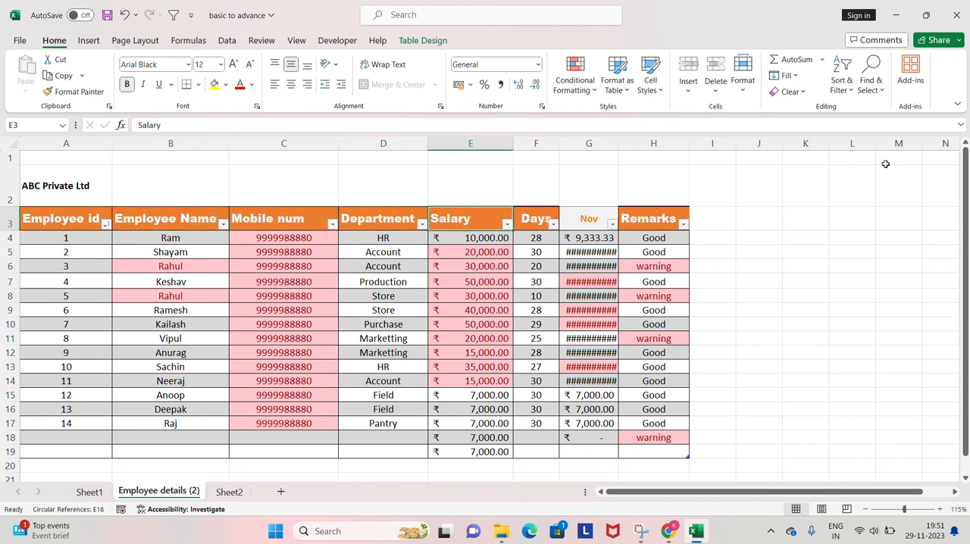
key(alt+Down)
key(Escape)
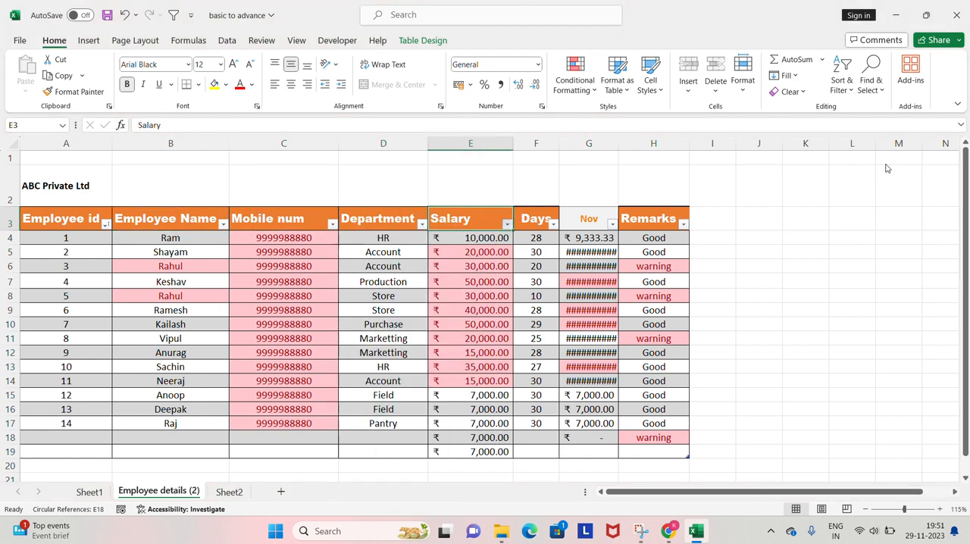
key(Left)
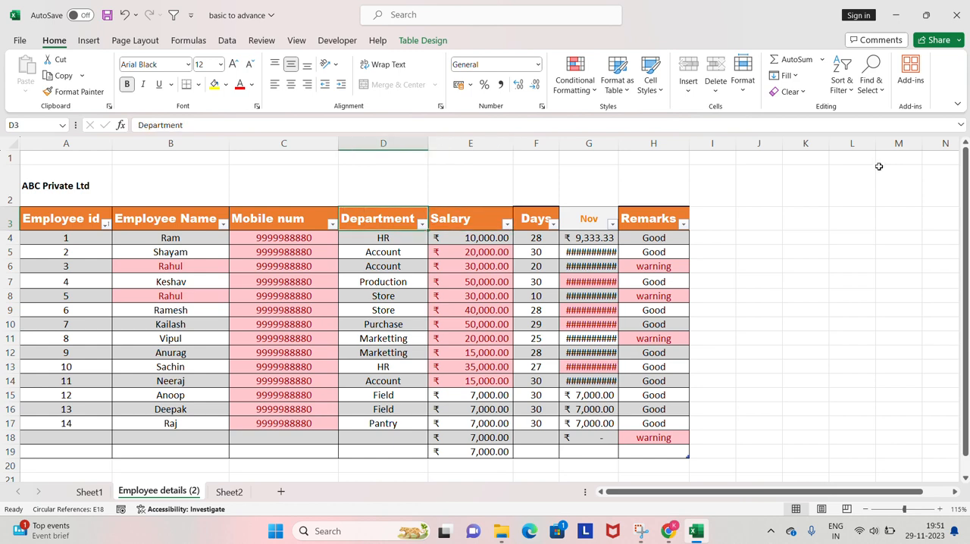
Filter the Department column to show only Account.
click(422, 225)
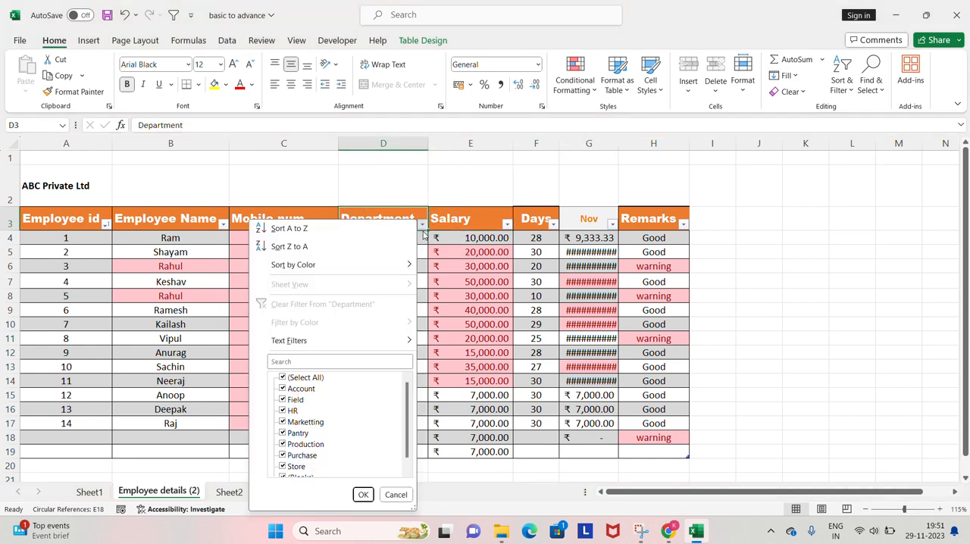
click(311, 383)
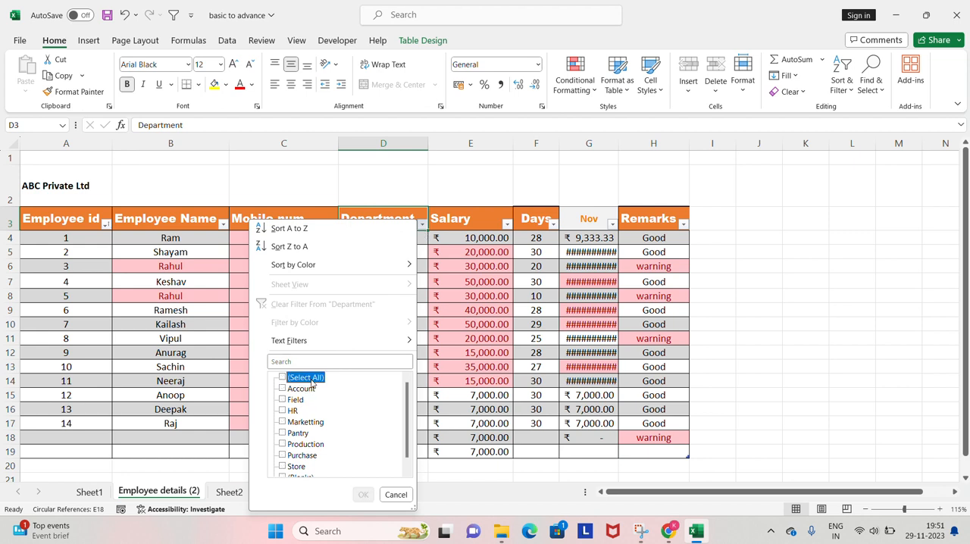
click(284, 377)
click(282, 388)
click(282, 399)
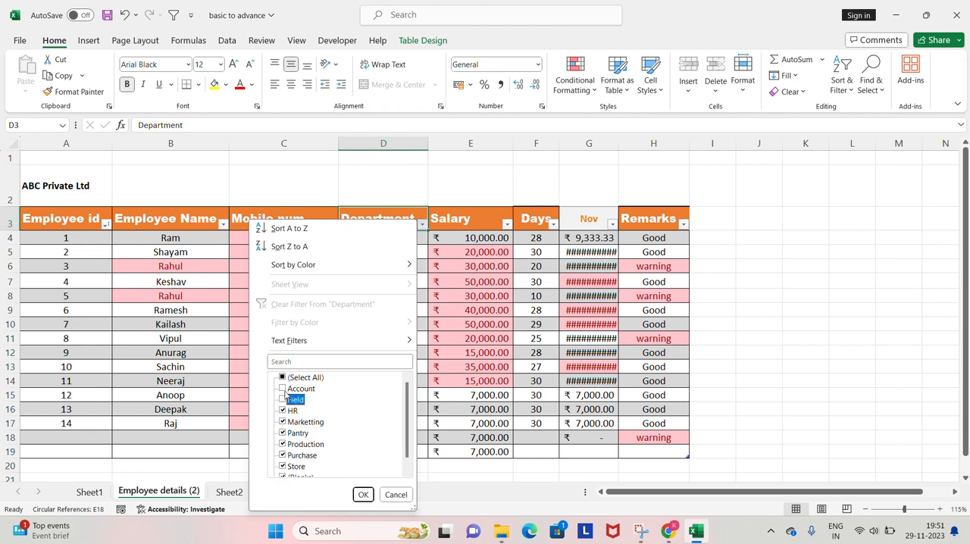
click(296, 381)
click(297, 381)
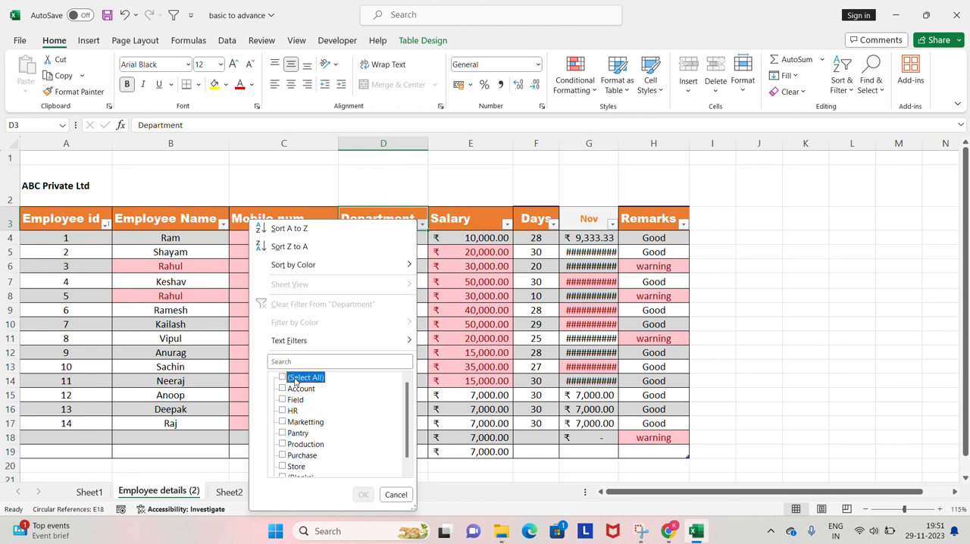
click(282, 390)
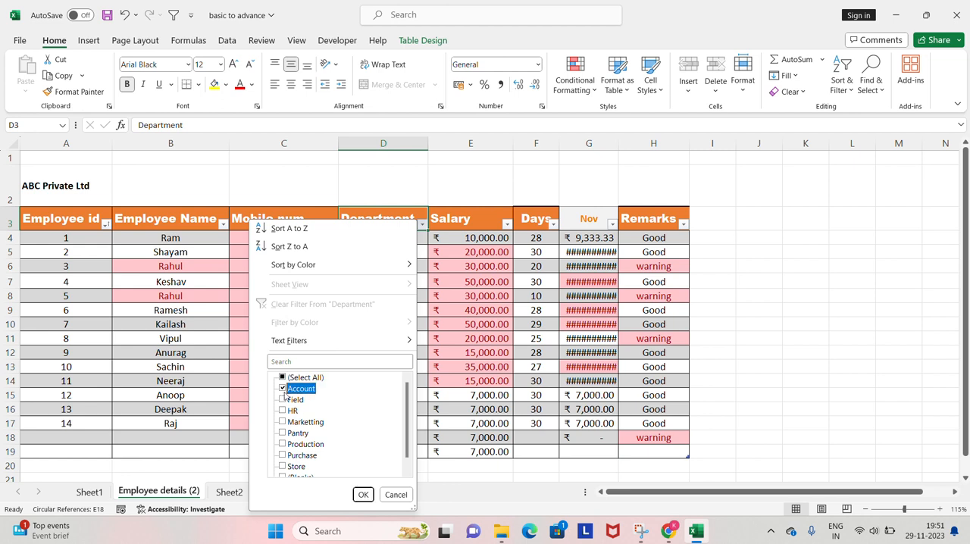
click(363, 495)
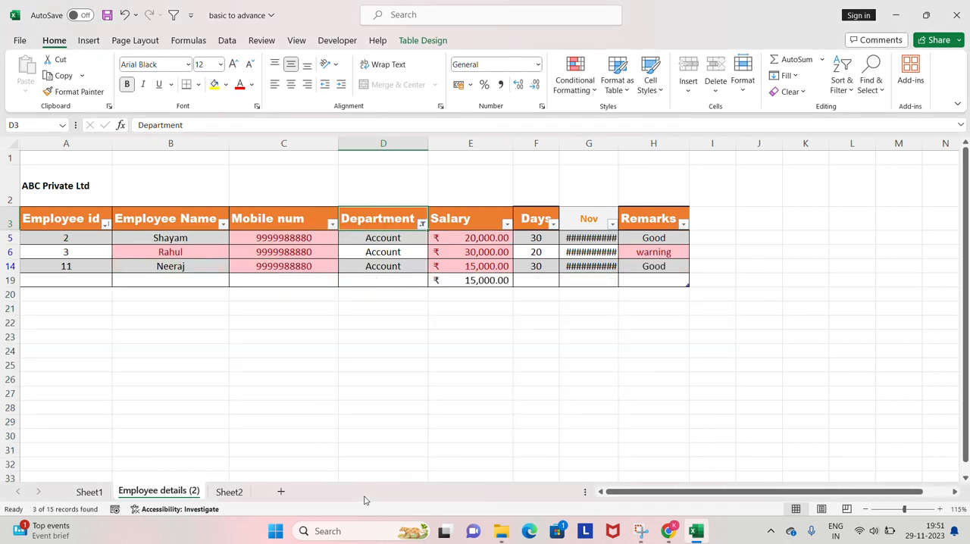
Highlight the filtered Account records from Employee id to Remarks and return to the Employee id header.
key(Down)
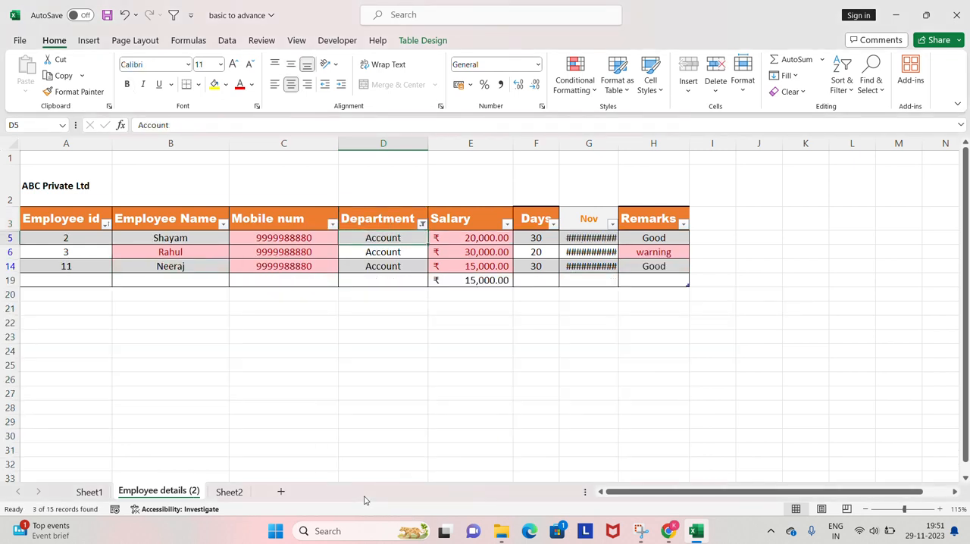
key(Home)
key(ctrl+shift+Down)
key(ctrl+shift+Right)
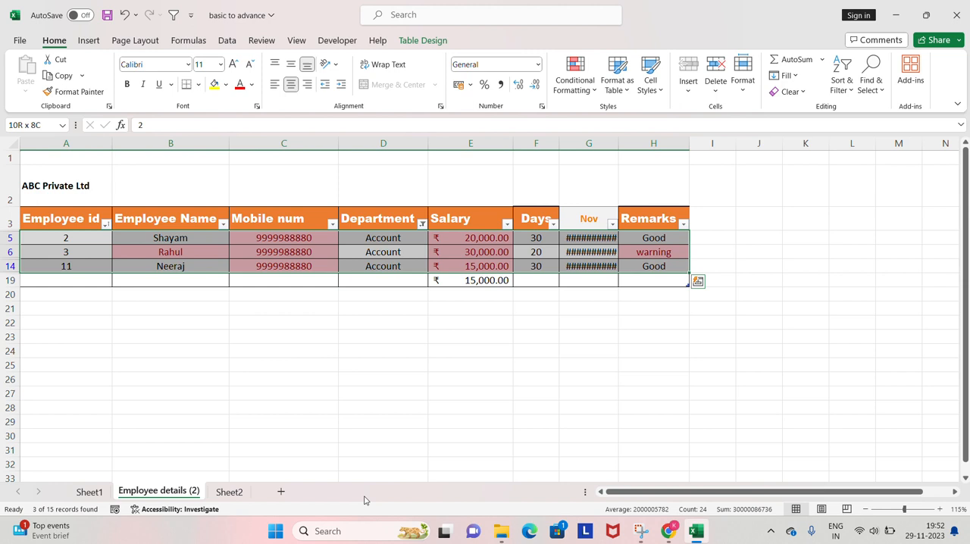
key(Left)
key(ctrl+shift+Right)
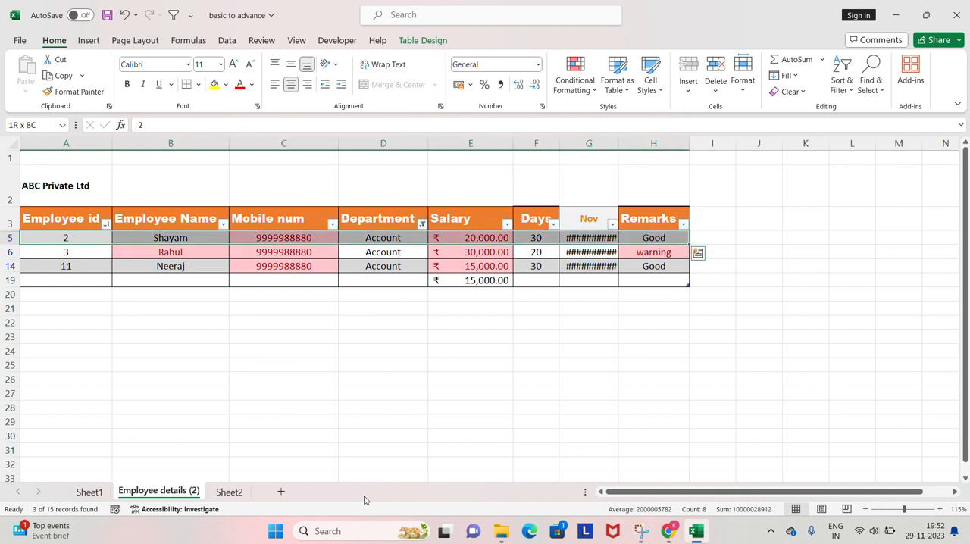
key(Up)
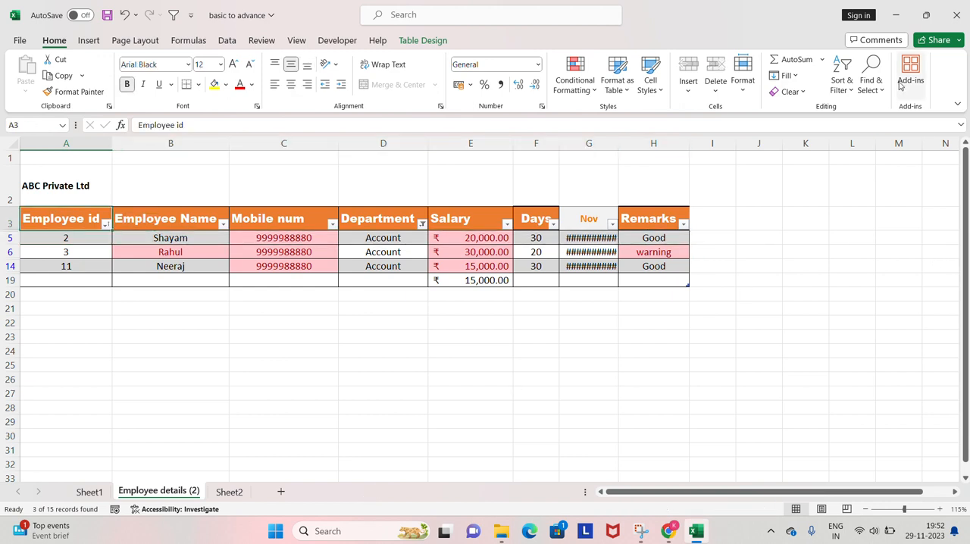
Undo the Department filter and the table's header filters, dismissing the circular reference warning.
click(841, 79)
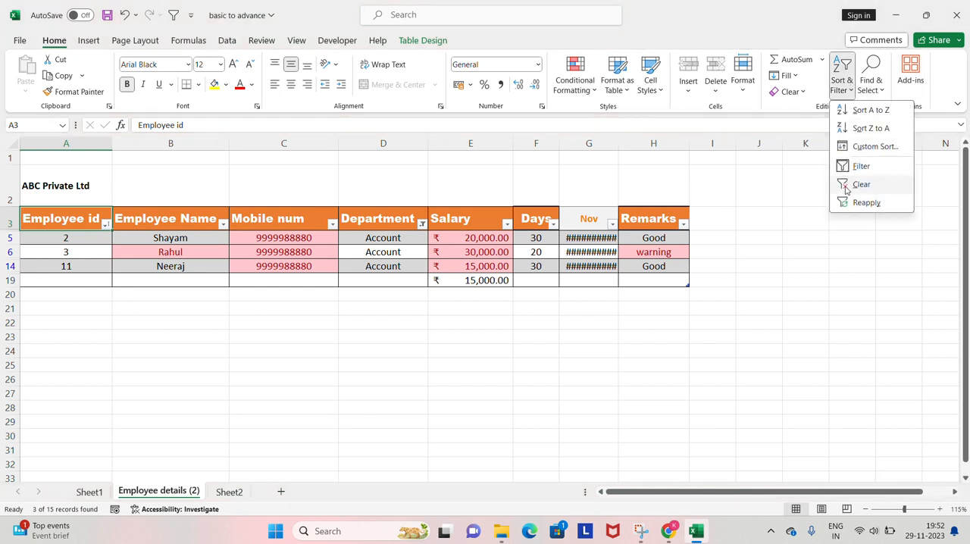
click(680, 158)
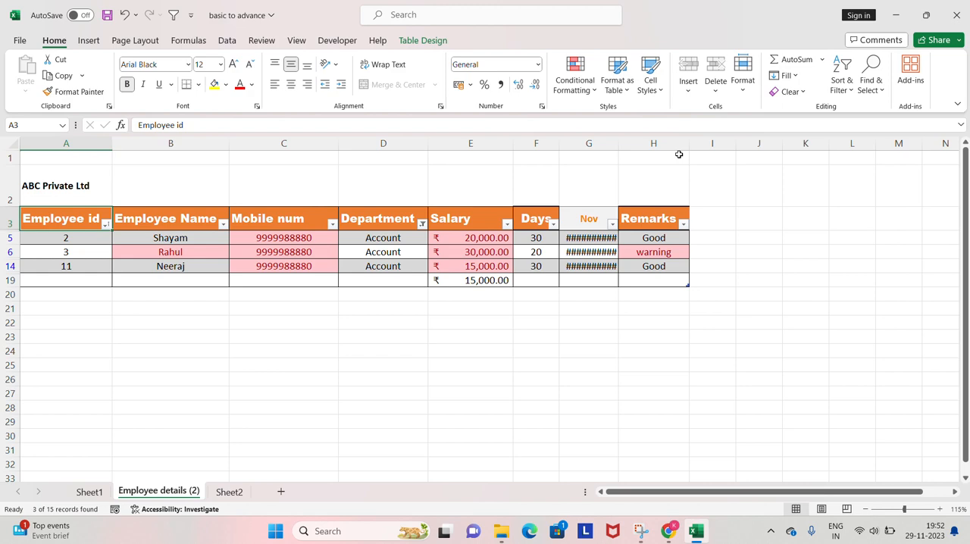
key(ctrl+z)
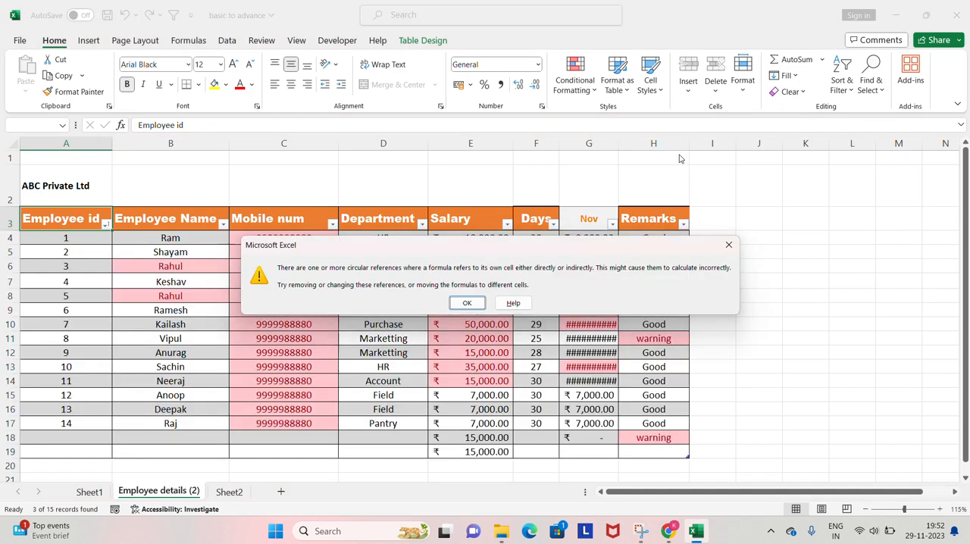
key(Return)
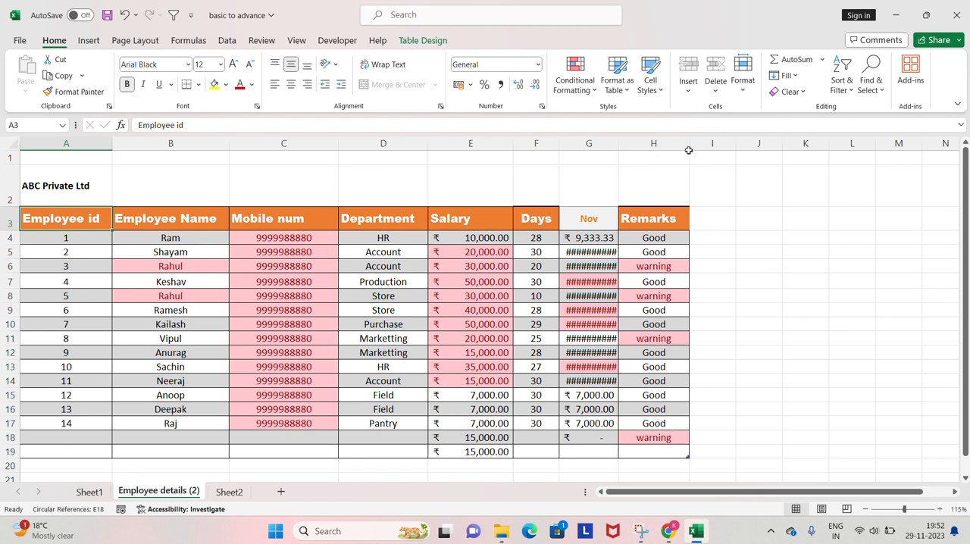
click(851, 90)
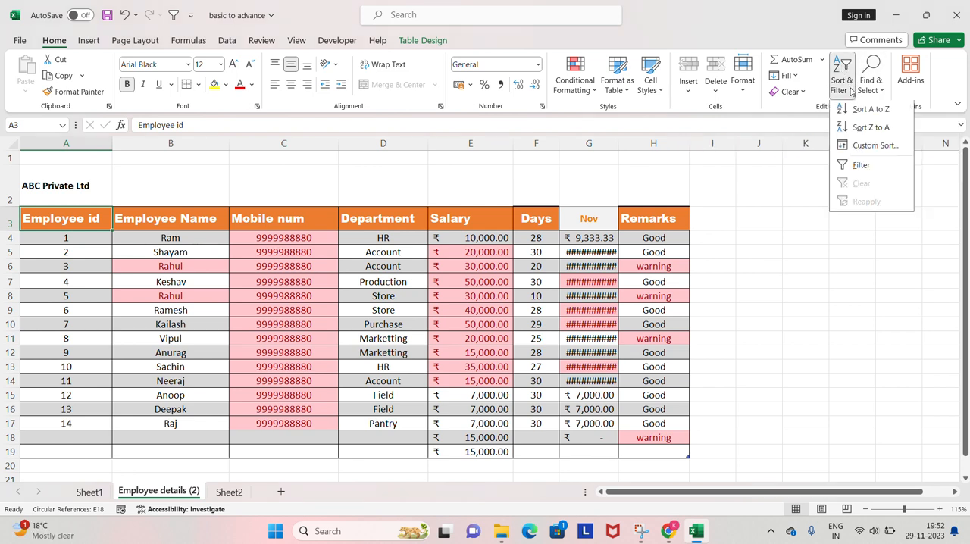
click(810, 184)
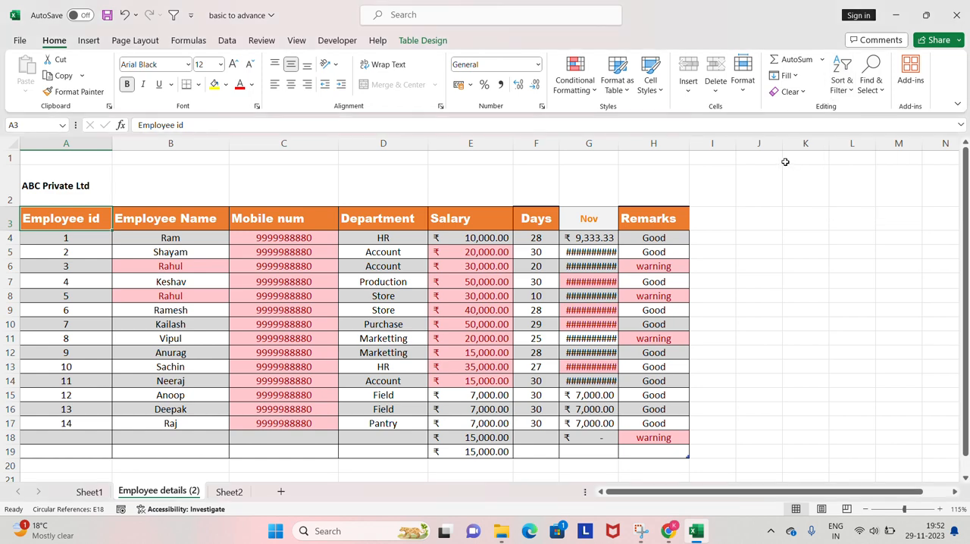
click(869, 87)
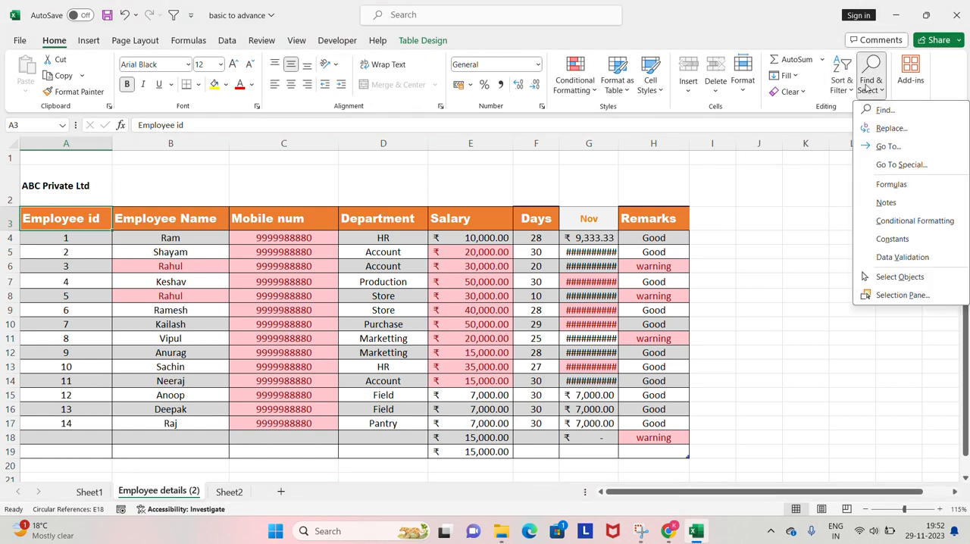
click(822, 176)
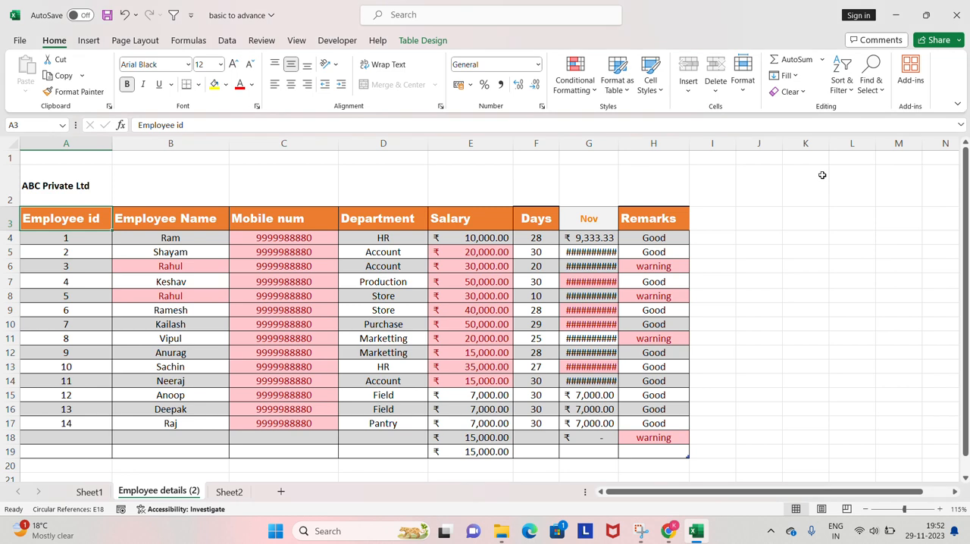
key(Right)
key(Right)
key(Right)
key(Down)
key(Down)
key(Up)
key(Up)
key(Up)
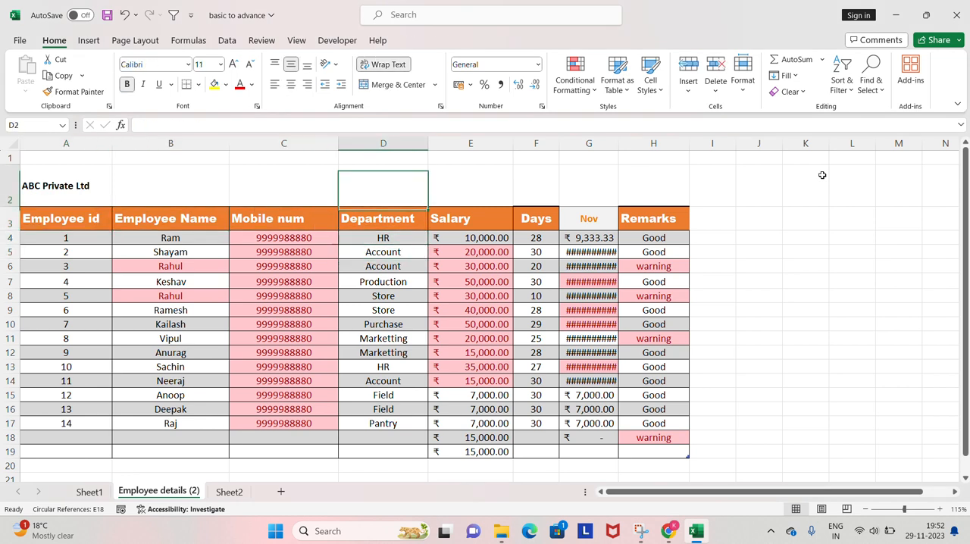
key(Down)
key(Down)
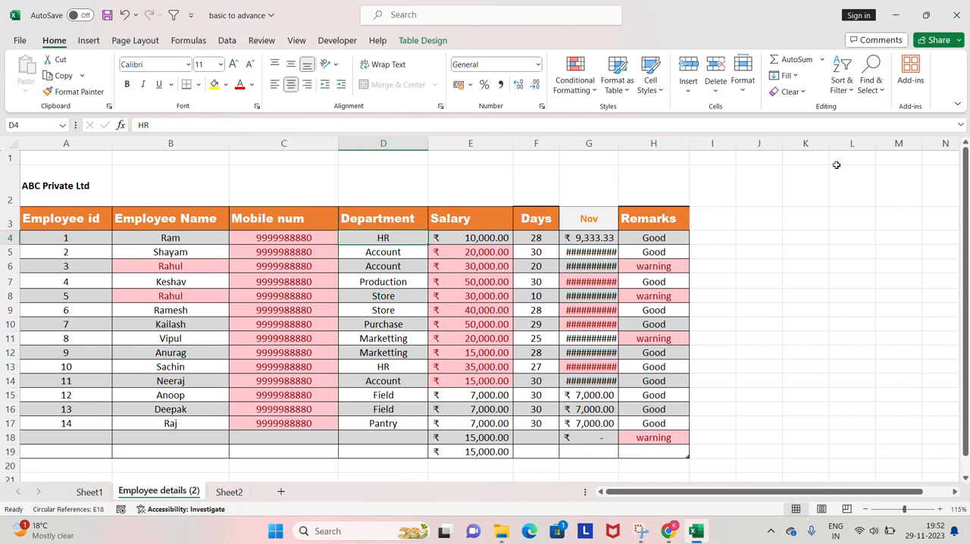
Search the sheet for the repeated employee name in the Employee Name column and close the search at the first match.
click(873, 85)
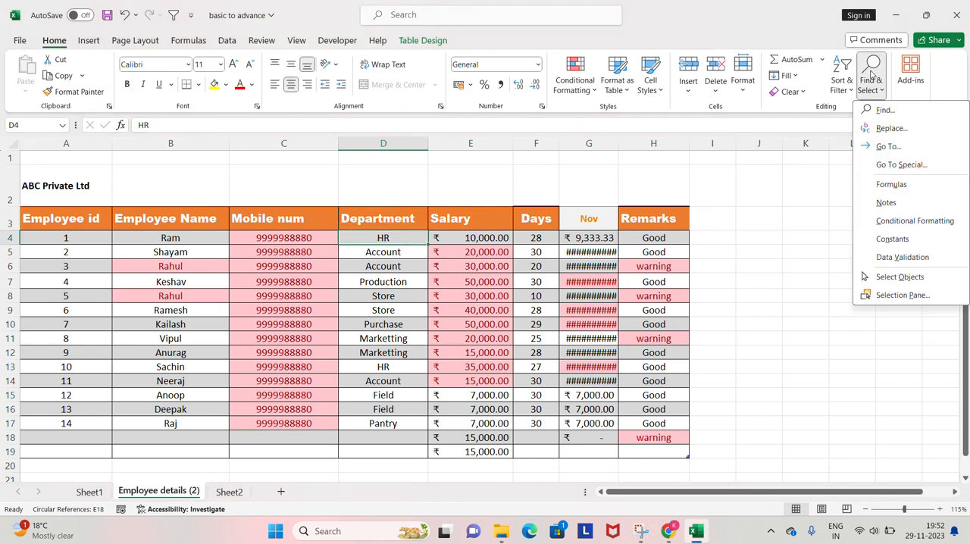
click(884, 110)
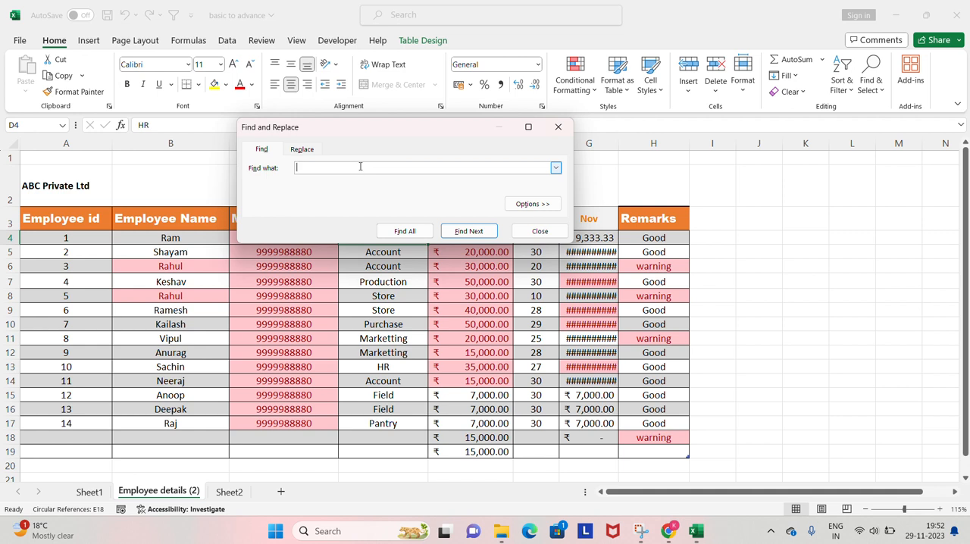
text(Rahul)
key(Return)
key(Escape)
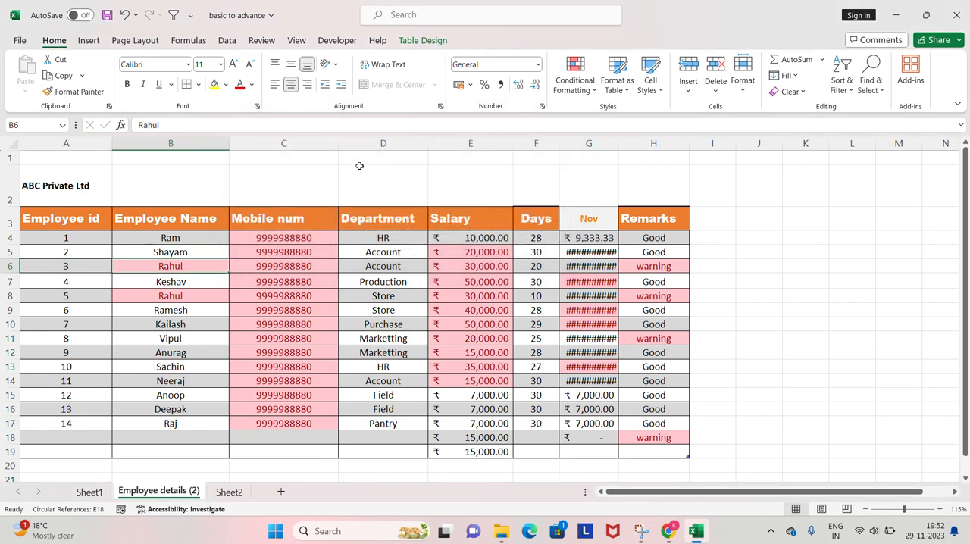
Look over the cells on either side of the found name in row 6 and return to B6.
key(shift+space)
key(Left)
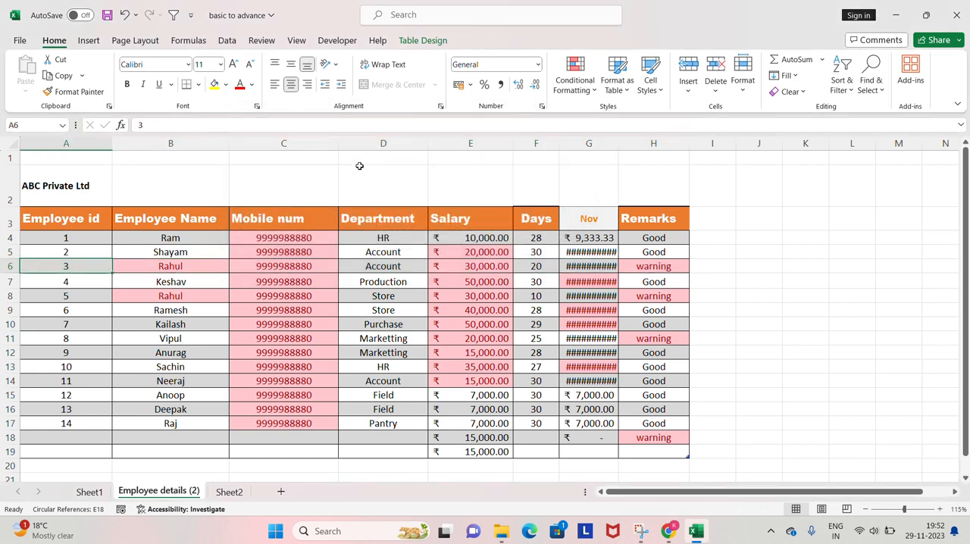
key(Right)
key(shift+space)
key(Left)
key(Right)
key(Right)
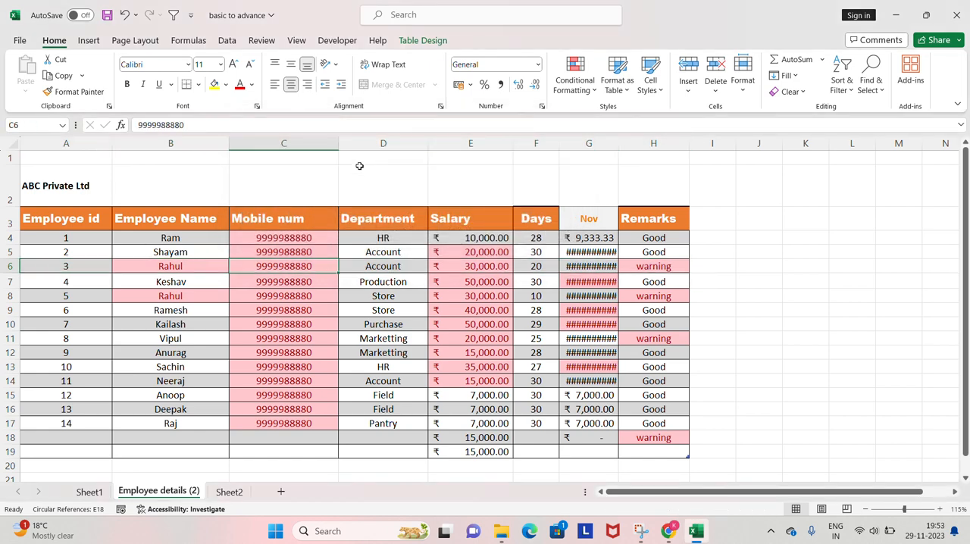
key(Left)
Search for the same employee name again, cycling repeatedly between its matches before closing the search.
key(ctrl+f)
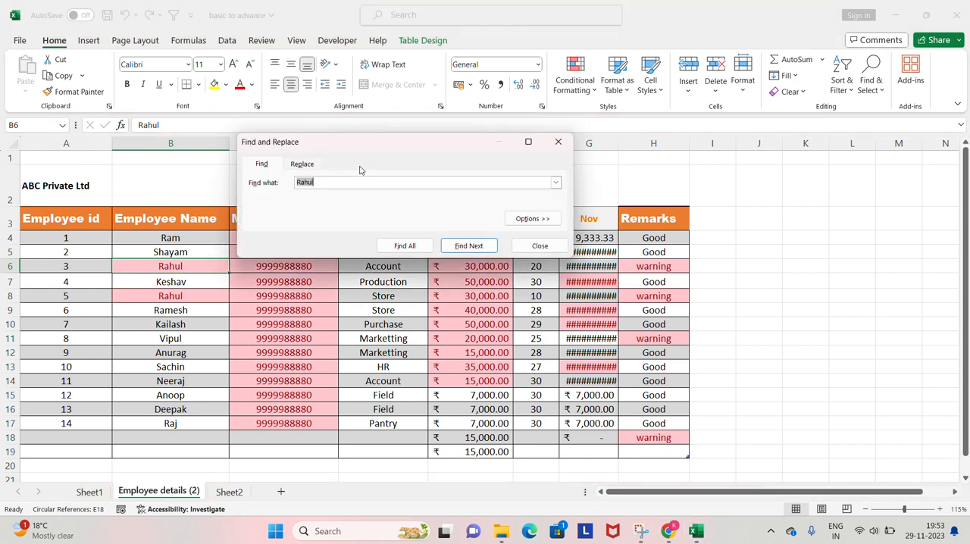
key(Return)
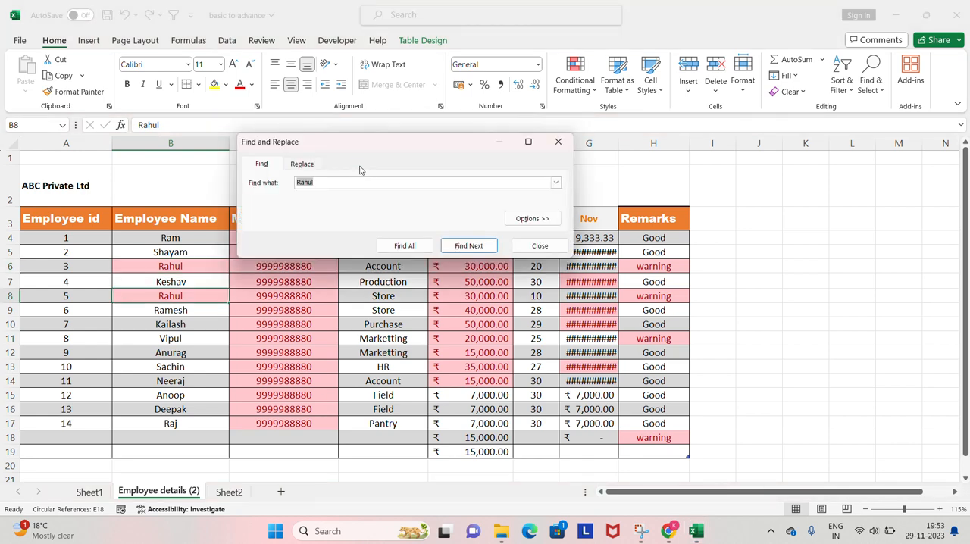
key(Return)
key(Return)
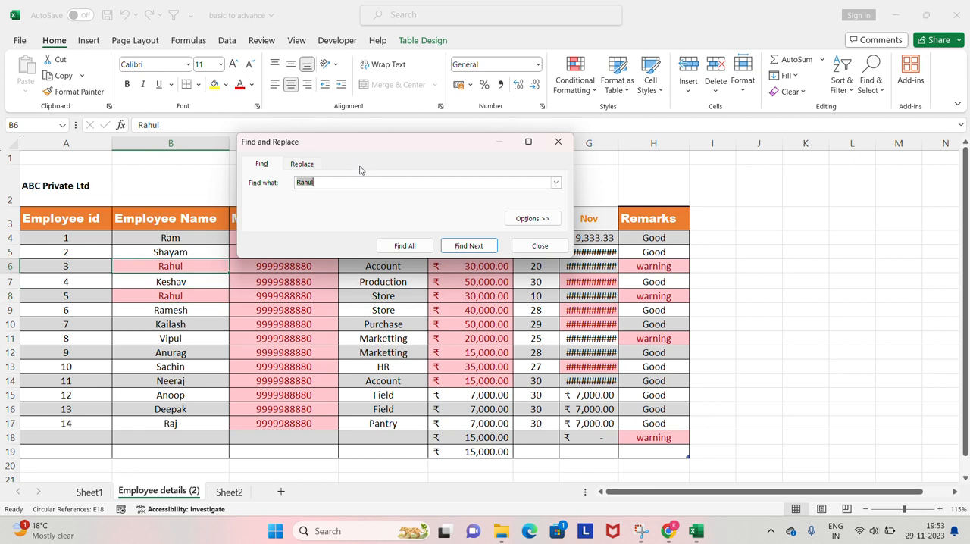
key(Return)
key(Return)
key(Return)
key(Return)
key(Return)
key(Return)
key(Return)
key(Return)
key(Return)
key(Return)
key(Return)
key(Return)
key(Return)
key(Return)
key(Return)
key(Return)
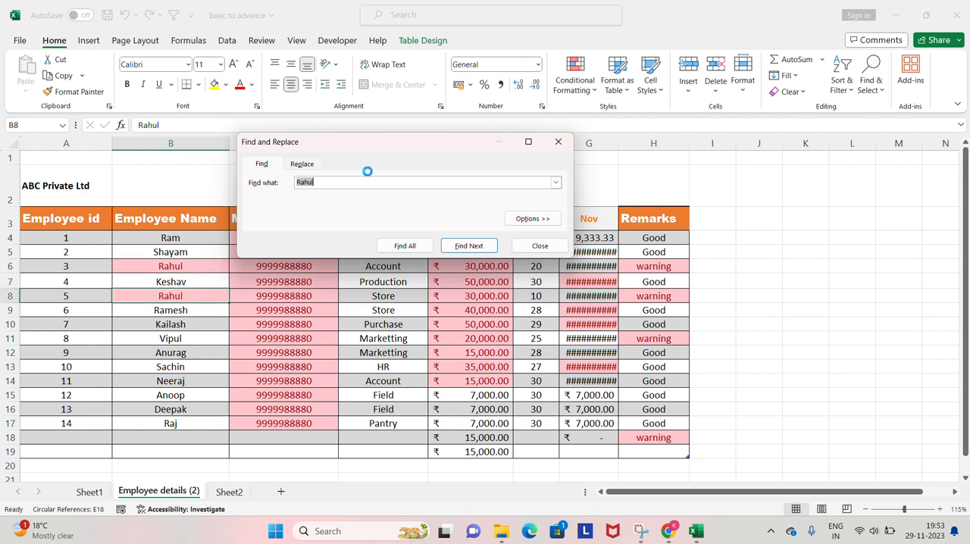
key(Return)
key(Return)
key(Return)
key(Return)
key(Return)
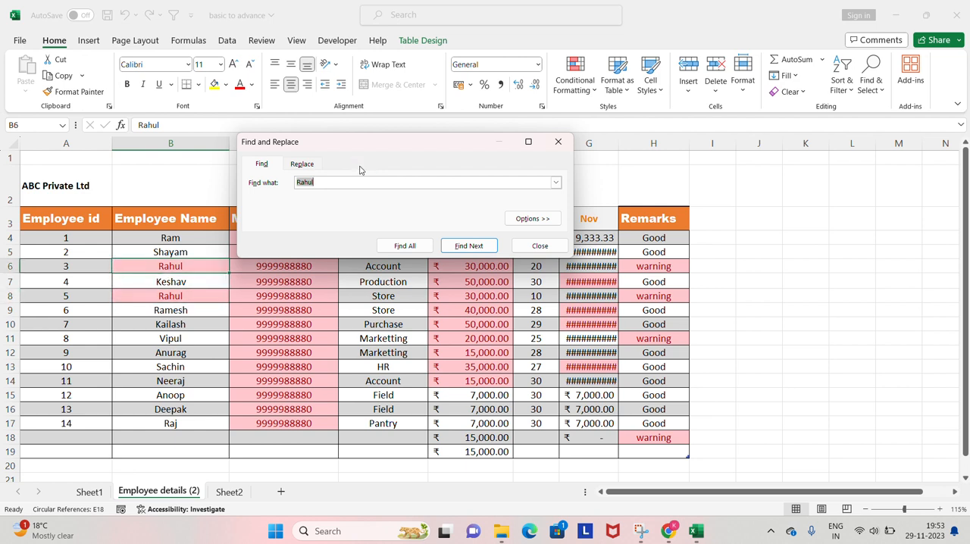
key(Escape)
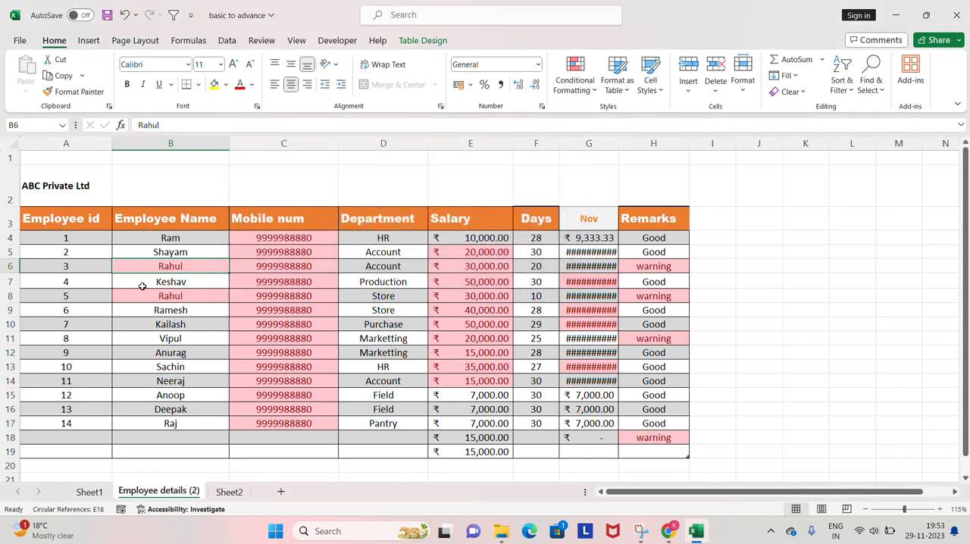
key(ctrl+f)
key(Escape)
key(ctrl+f)
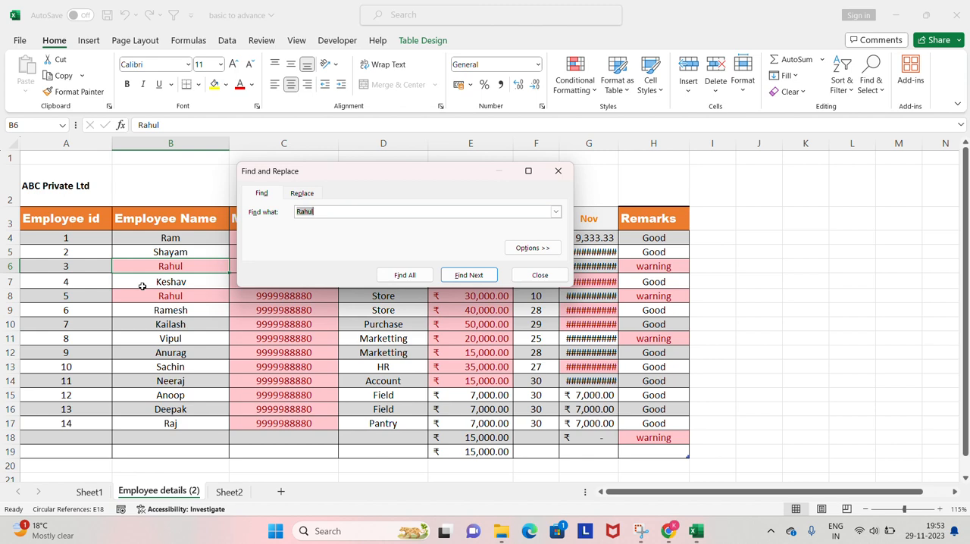
key(Escape)
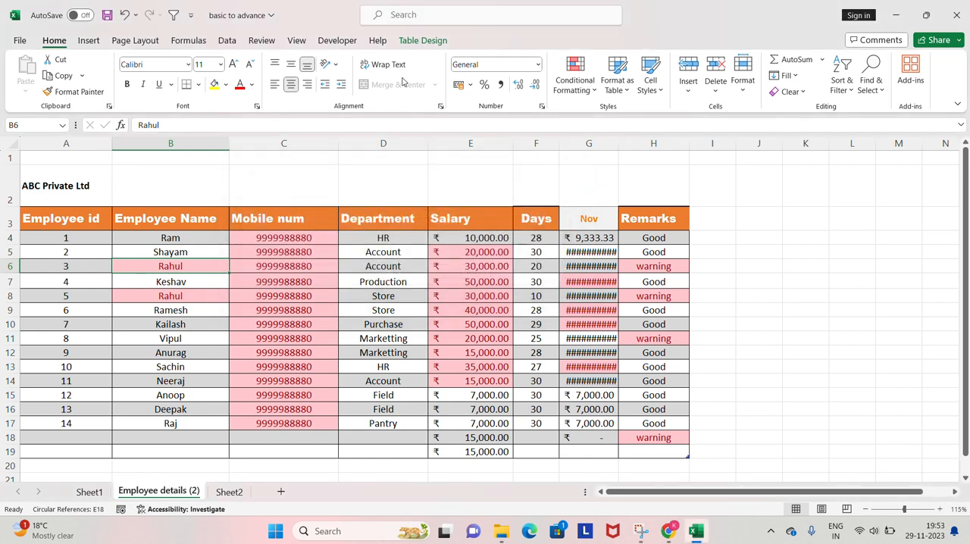
click(879, 75)
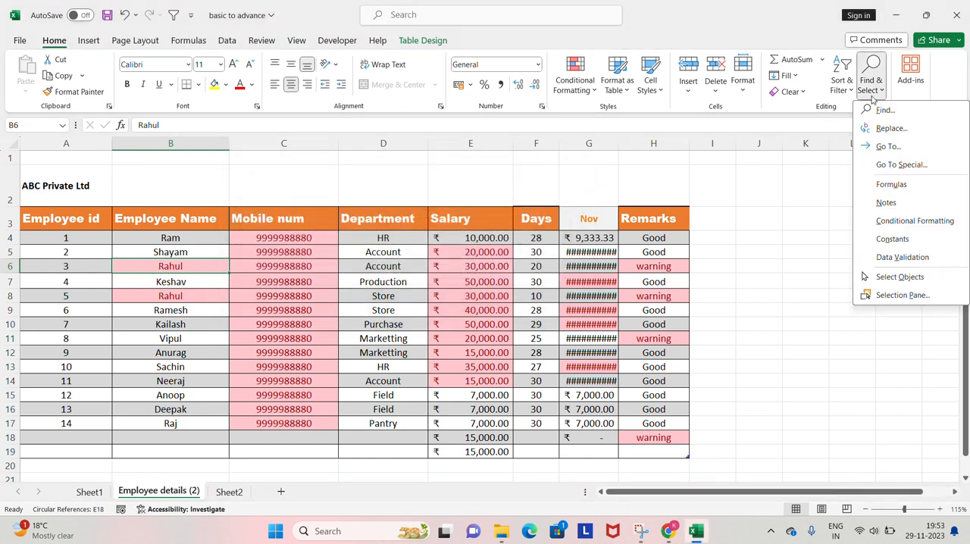
click(732, 258)
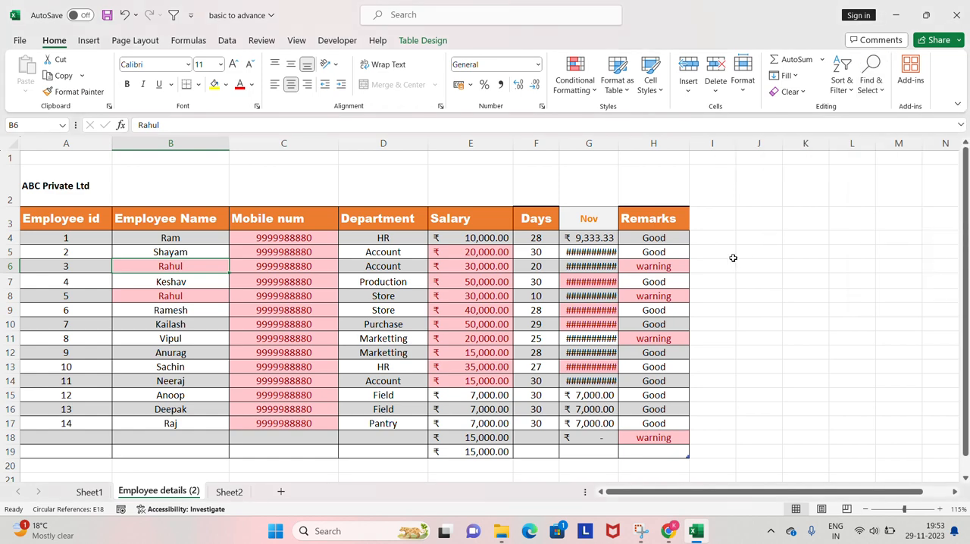
Set up a replacement of the repeated employee name with the name in B17 and cycle through the matches.
key(ctrl+f)
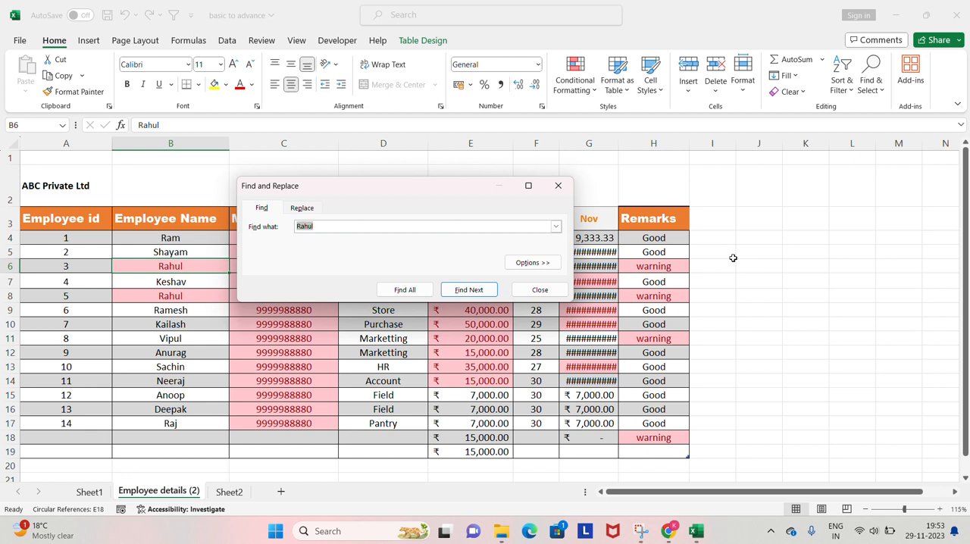
click(307, 209)
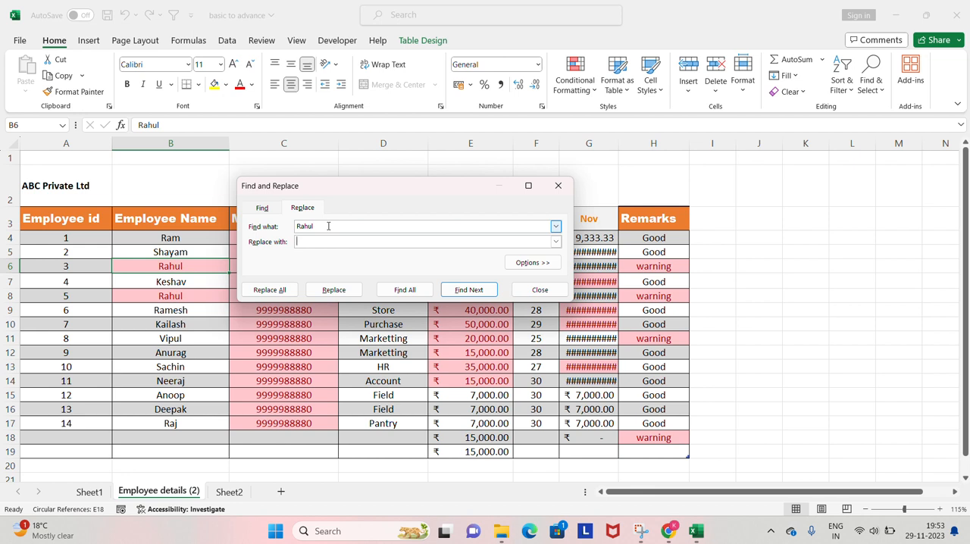
text(Raj)
click(328, 226)
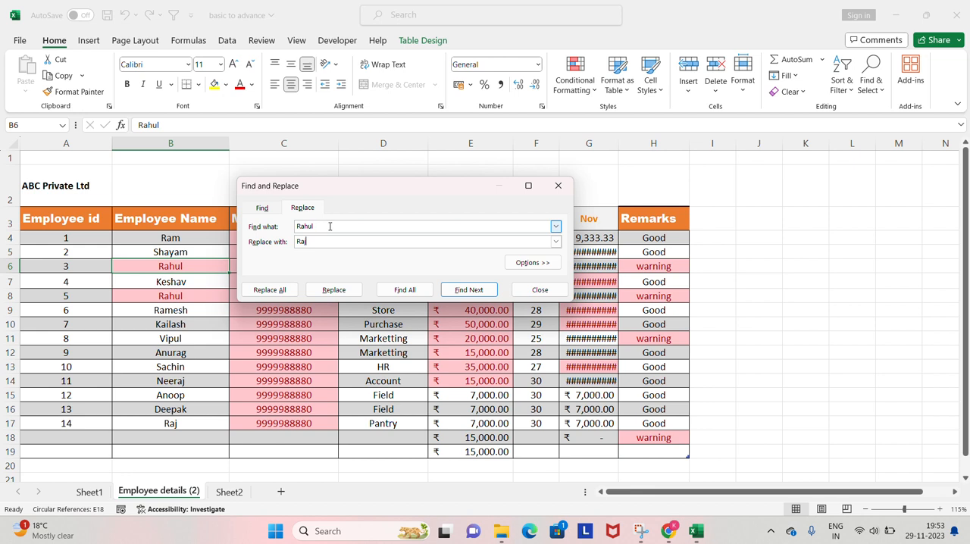
click(471, 291)
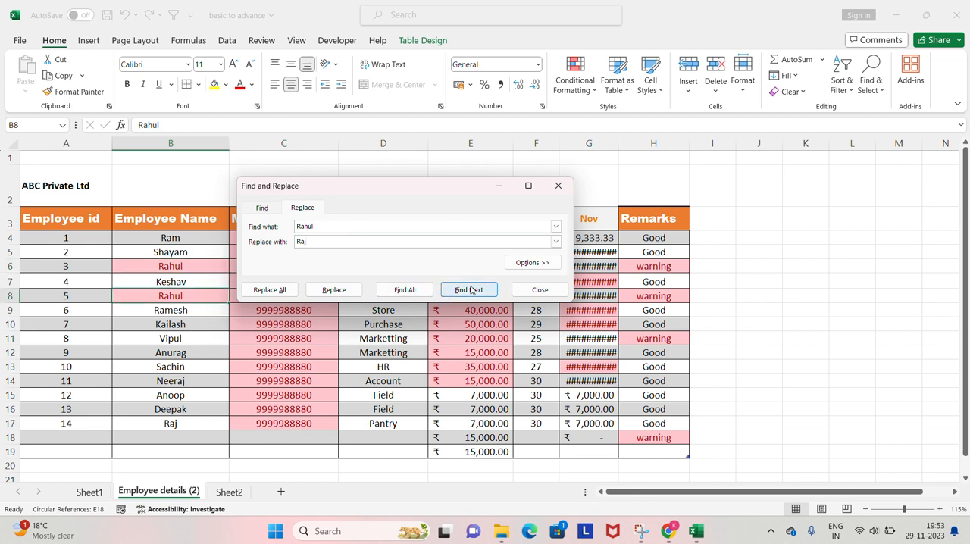
click(471, 290)
click(471, 291)
click(471, 290)
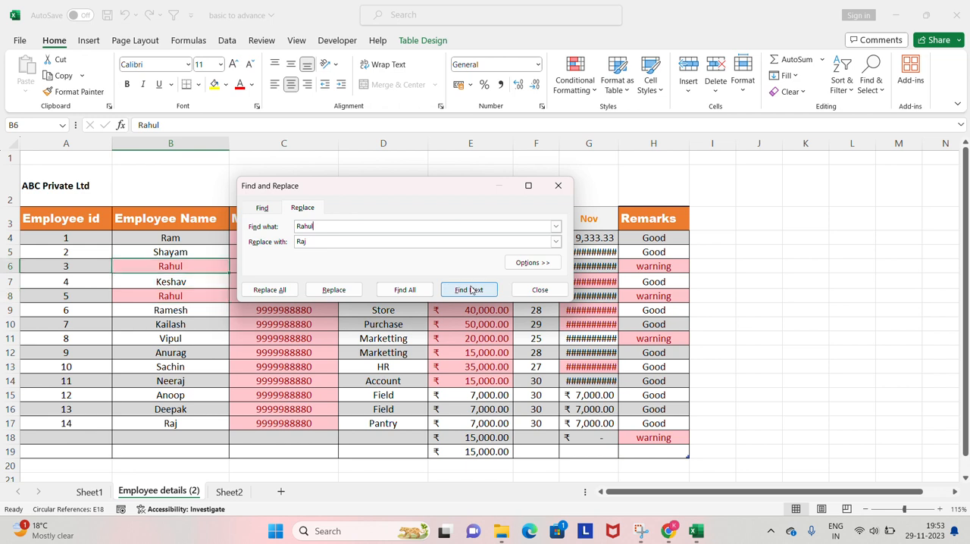
click(471, 291)
click(471, 290)
Replace the employee name in B6, replace all remaining matches, and close the Find and Replace dialog.
click(334, 290)
click(334, 290)
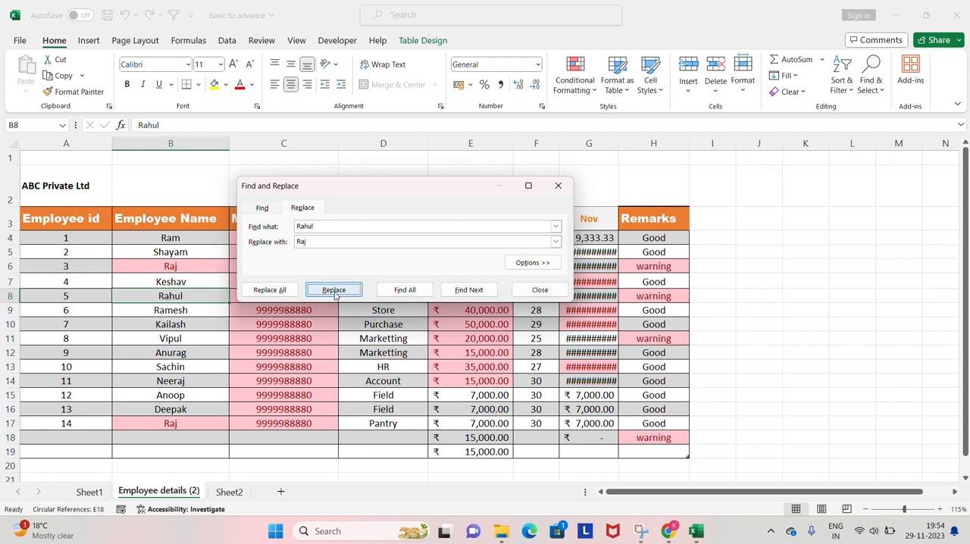
click(285, 291)
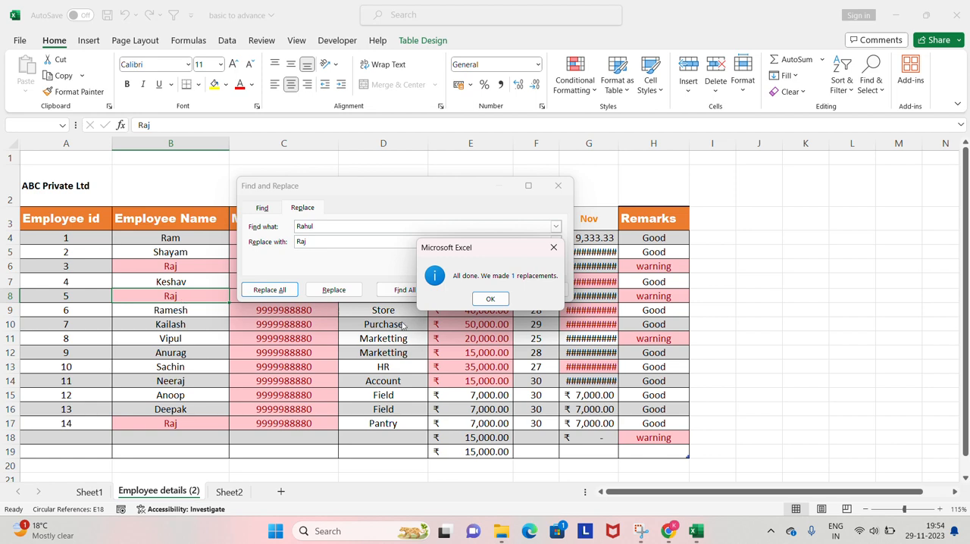
click(491, 298)
click(538, 289)
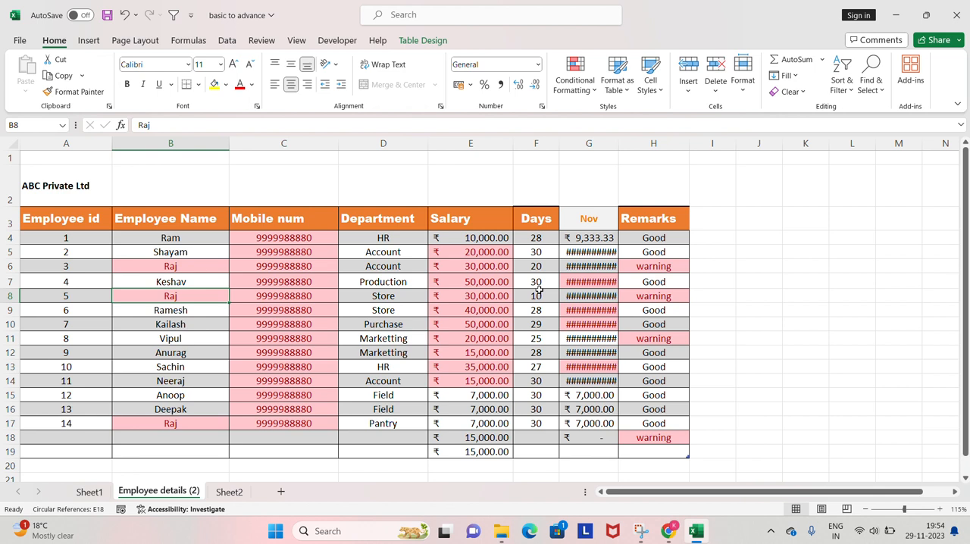
Undo and redo the last employee name replacement, and select cell D5.
key(ctrl+z)
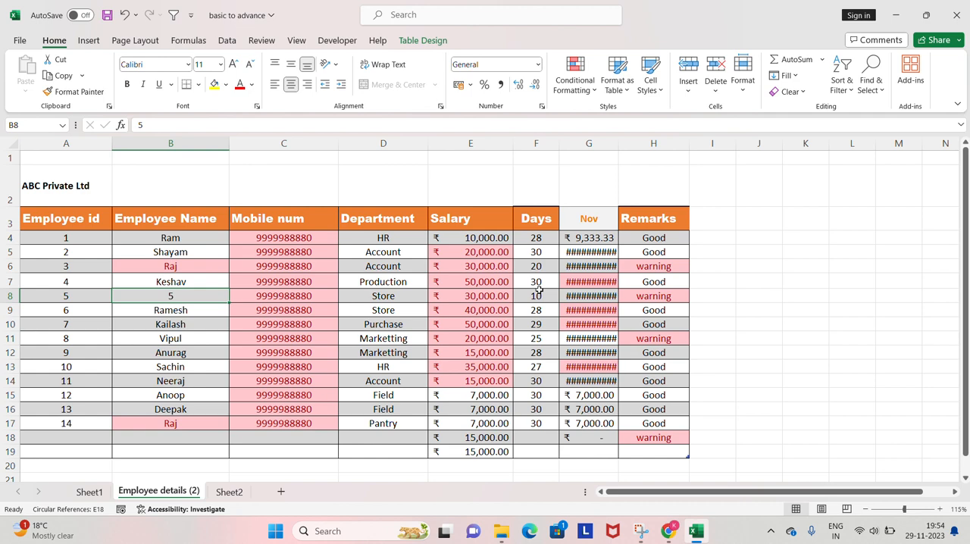
key(ctrl+y)
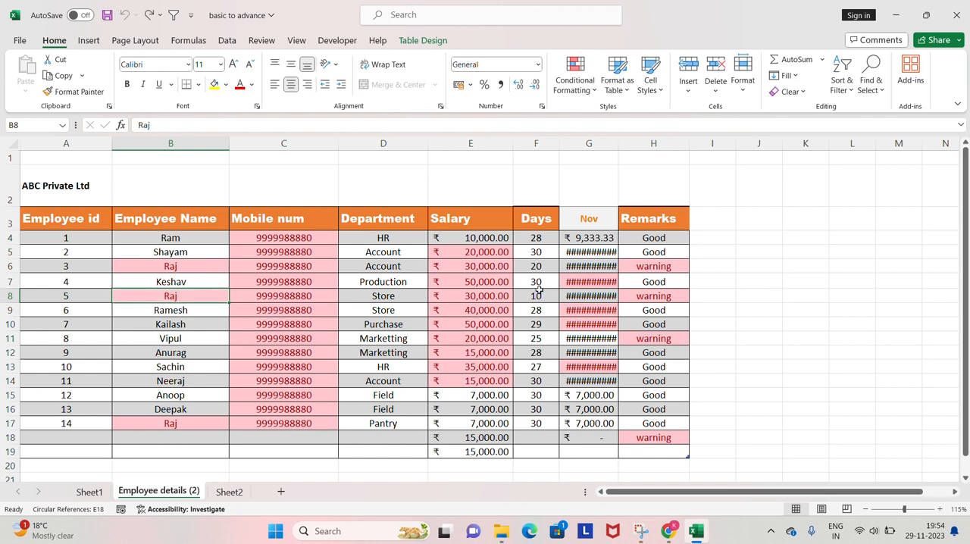
click(412, 252)
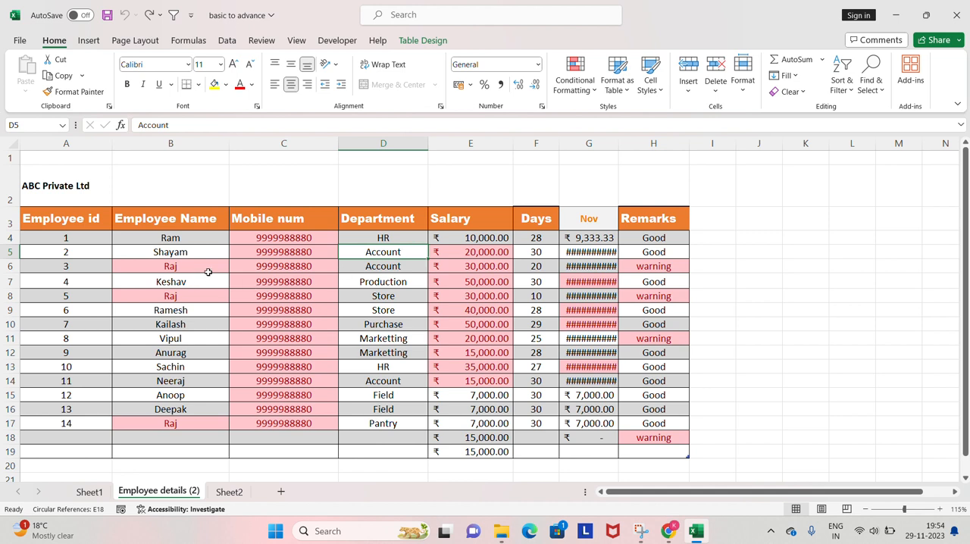
click(285, 277)
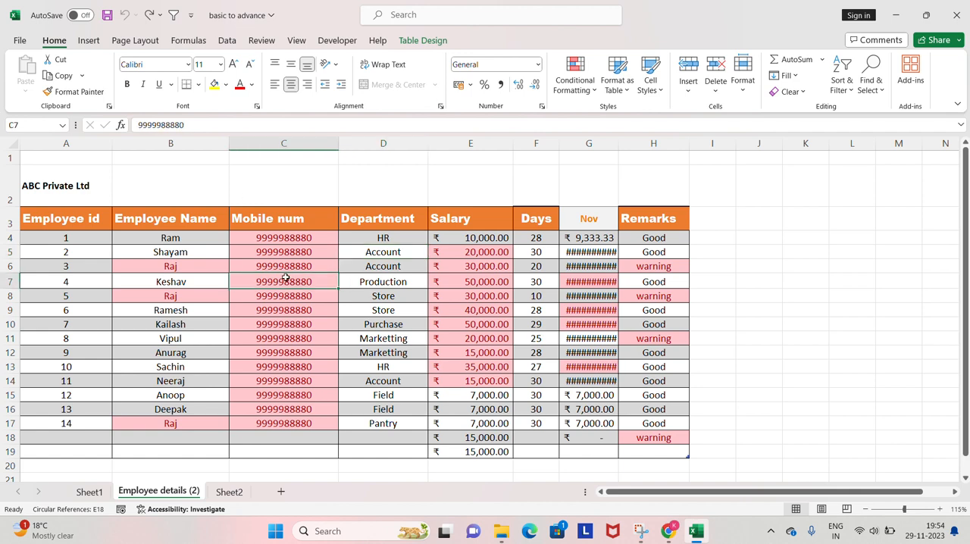
double_click(285, 278)
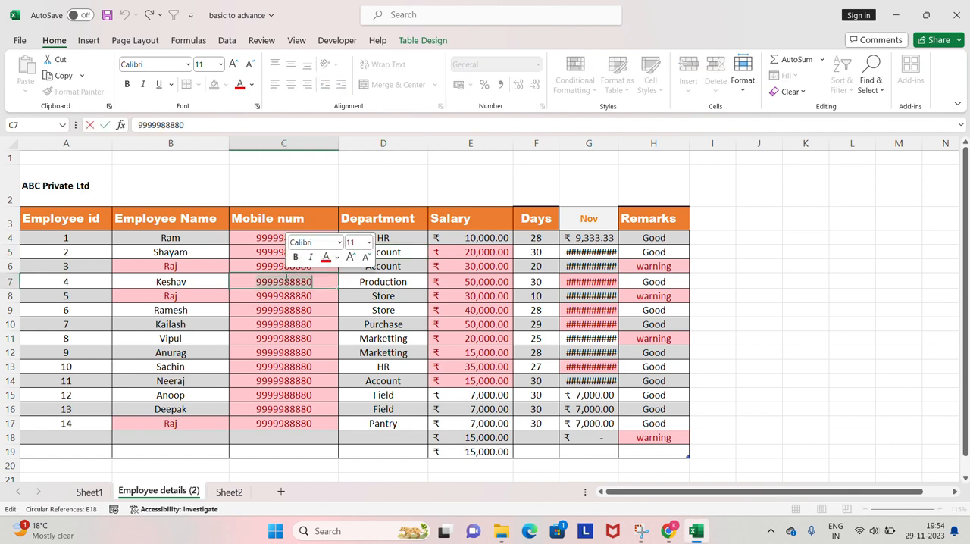
click(562, 184)
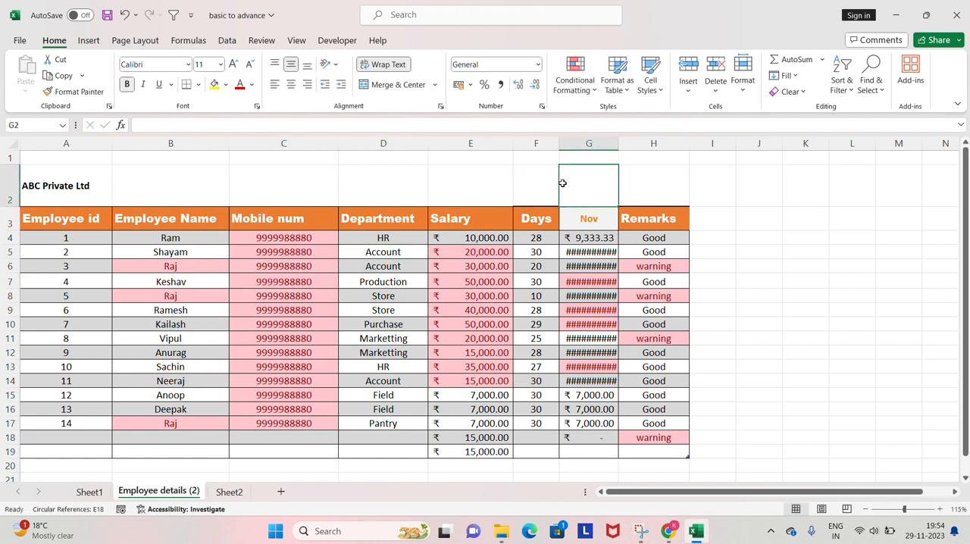
Select the employee records from A4 to H17 and save the workbook.
click(282, 210)
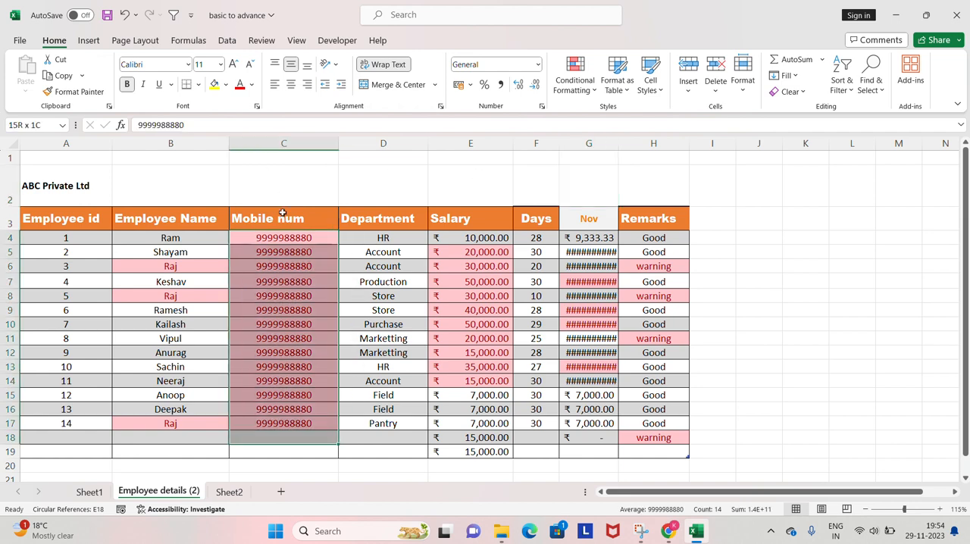
key(Home)
key(ctrl+shift+Right)
key(ctrl+shift+Down)
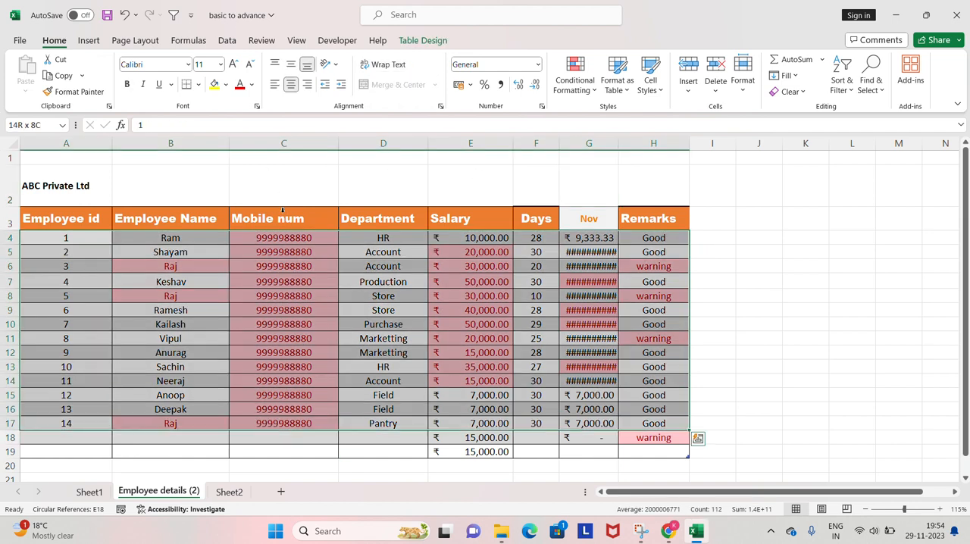
click(108, 17)
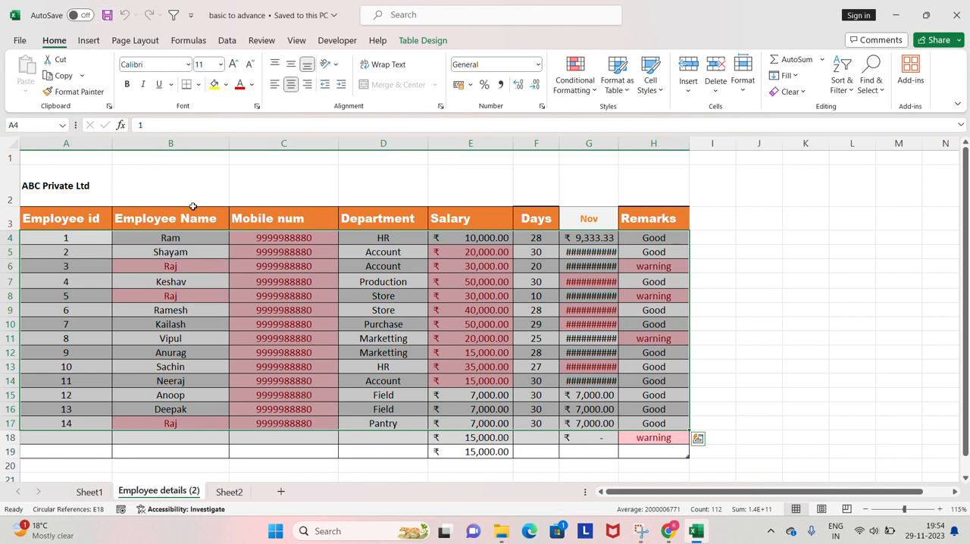
Select the employee table from the Employee id header in A3 through row 18 of the Remarks column.
click(193, 206)
key(Down)
key(Left)
key(ctrl+shift+Right)
key(ctrl+shift+Down)
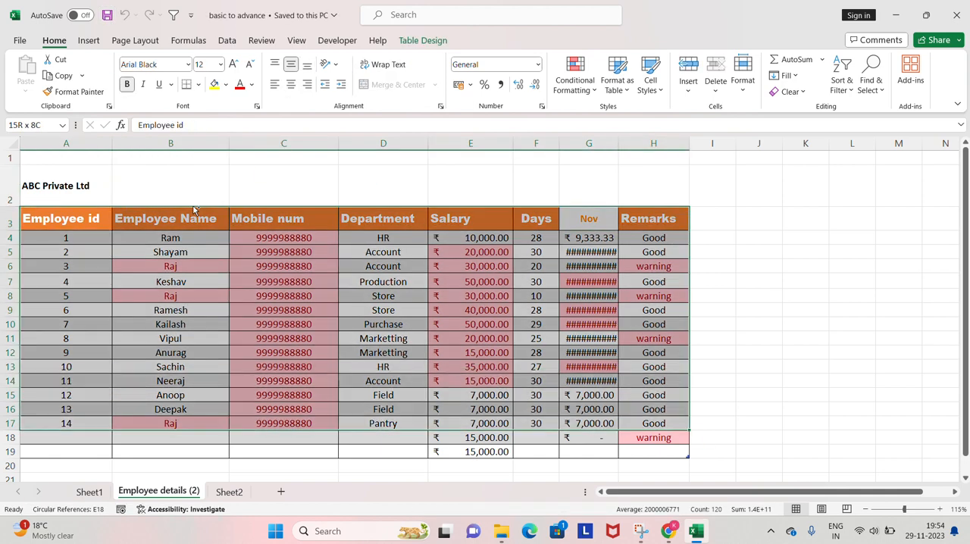
key(shift+Down)
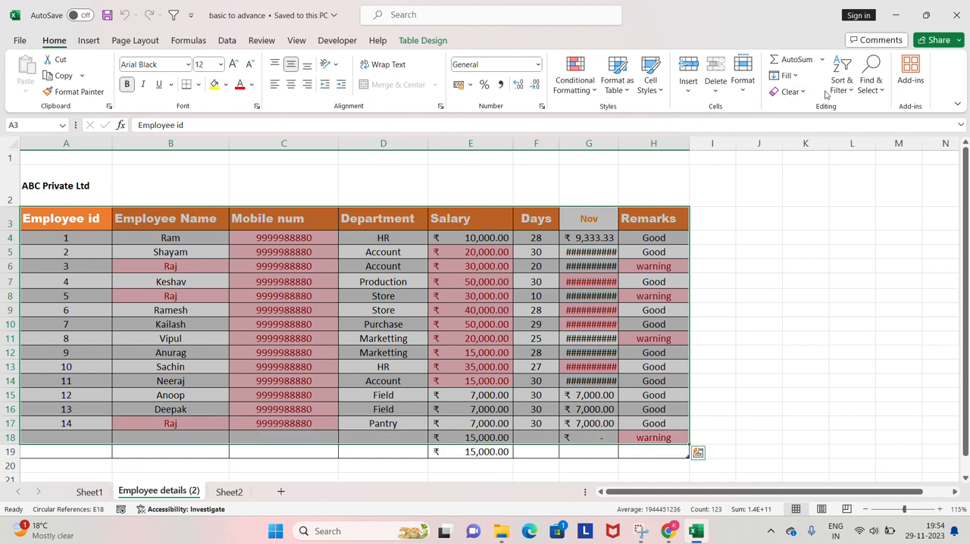
Open the Go To dialog for the selected table and close it without choosing a reference.
click(873, 91)
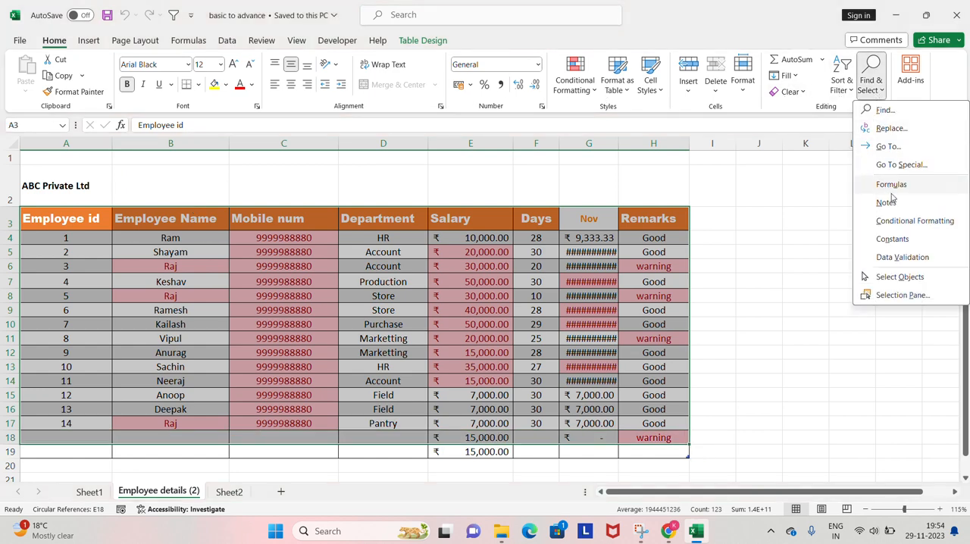
click(887, 146)
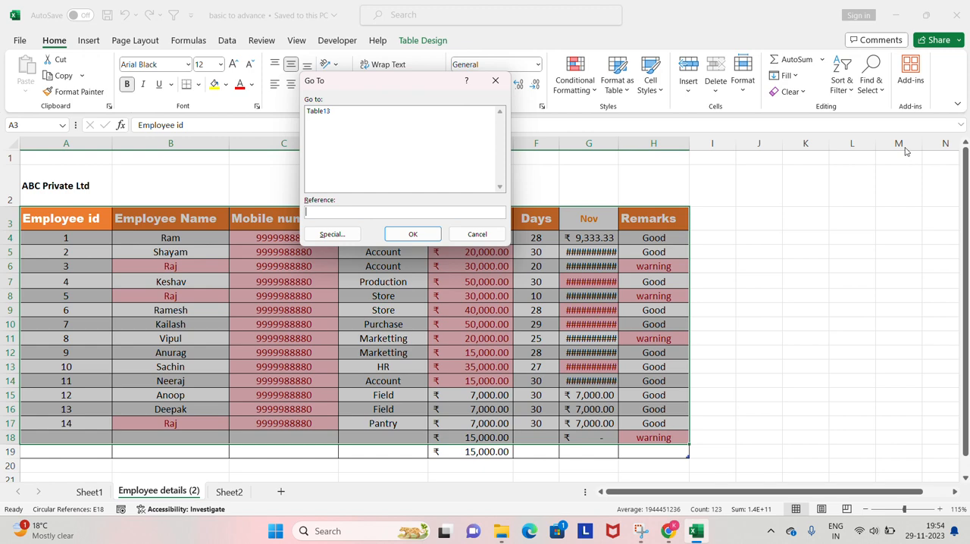
key(Escape)
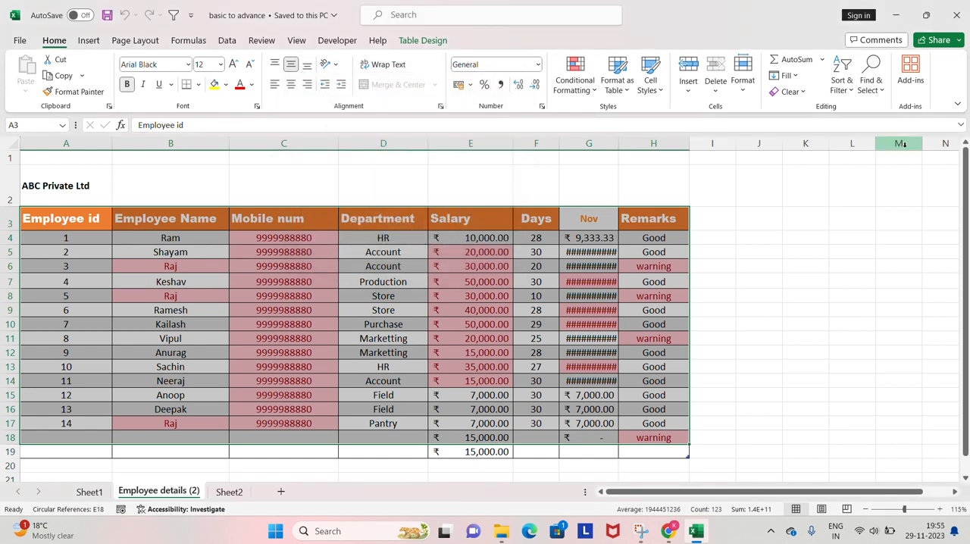
click(871, 90)
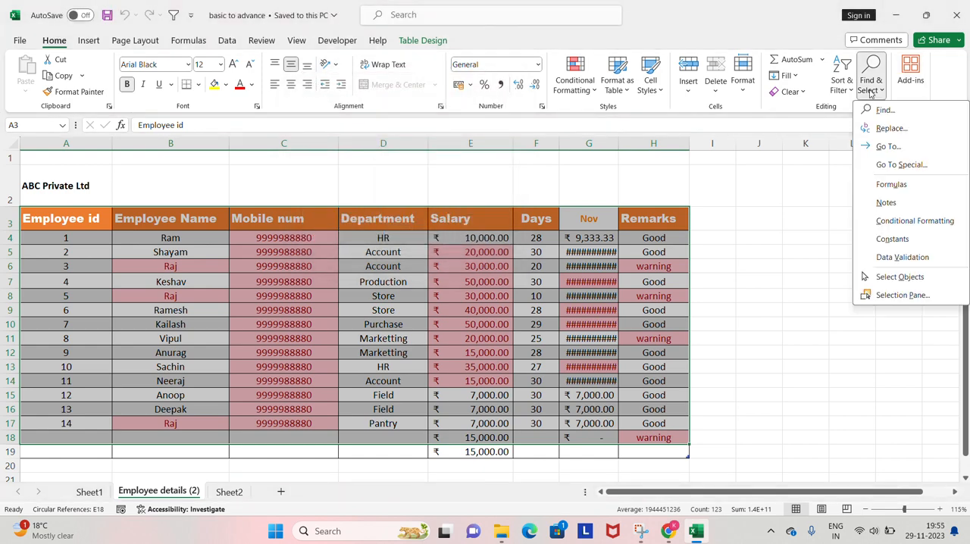
click(918, 164)
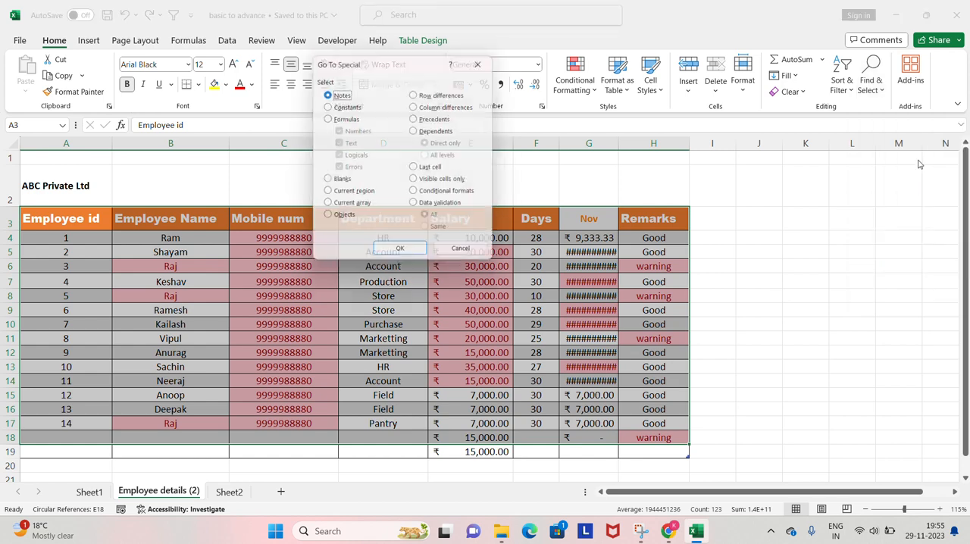
key(Escape)
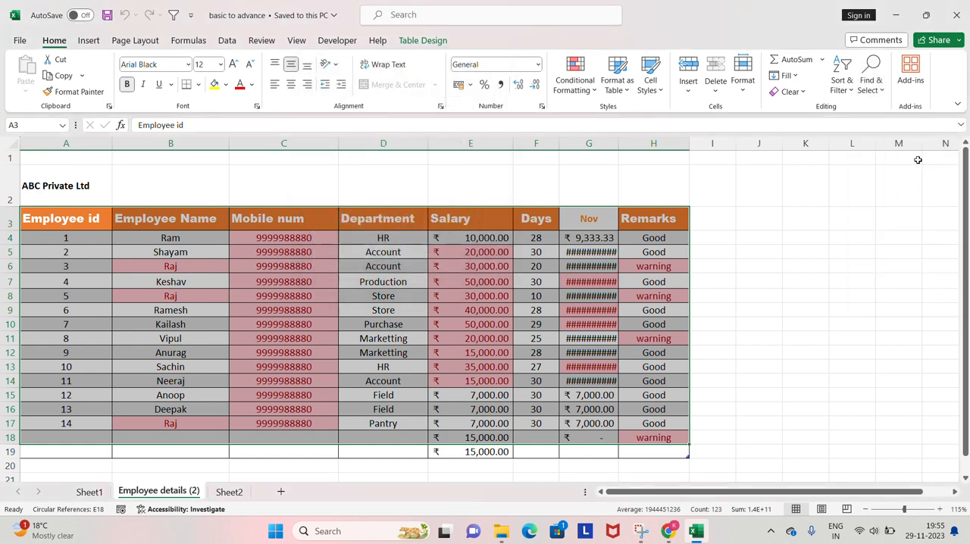
click(879, 87)
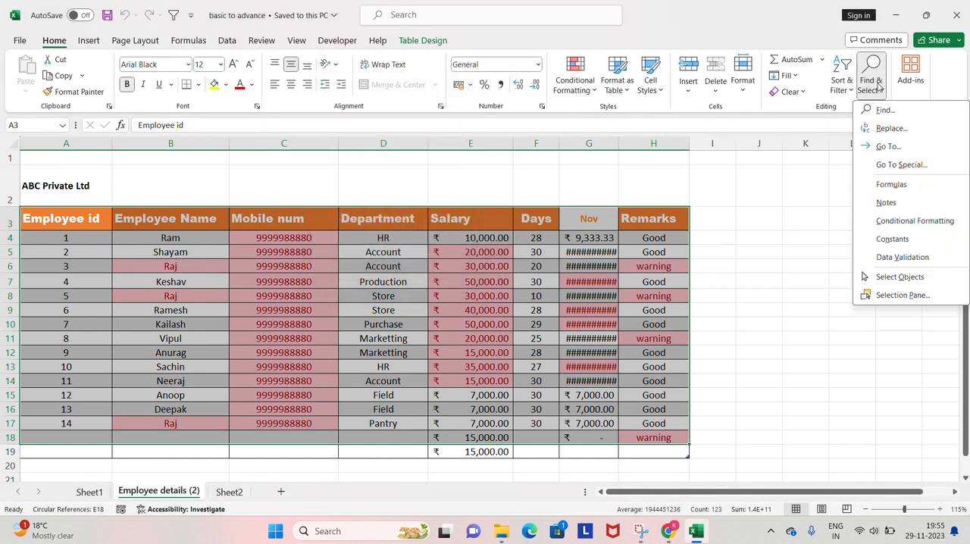
click(743, 185)
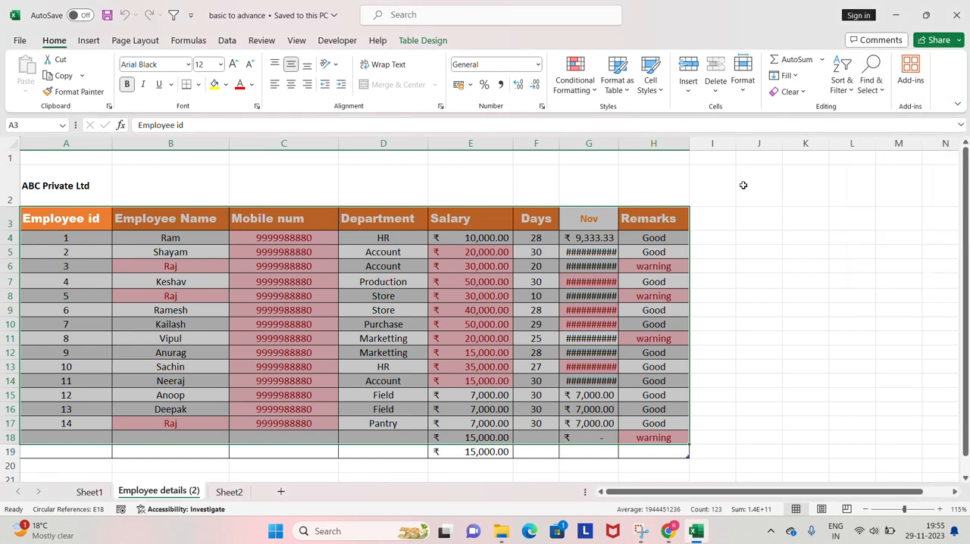
Clear the employee ids in cells A10 to A12.
key(ctrl+Down)
key(Up)
key(Up)
key(Up)
key(Up)
key(Up)
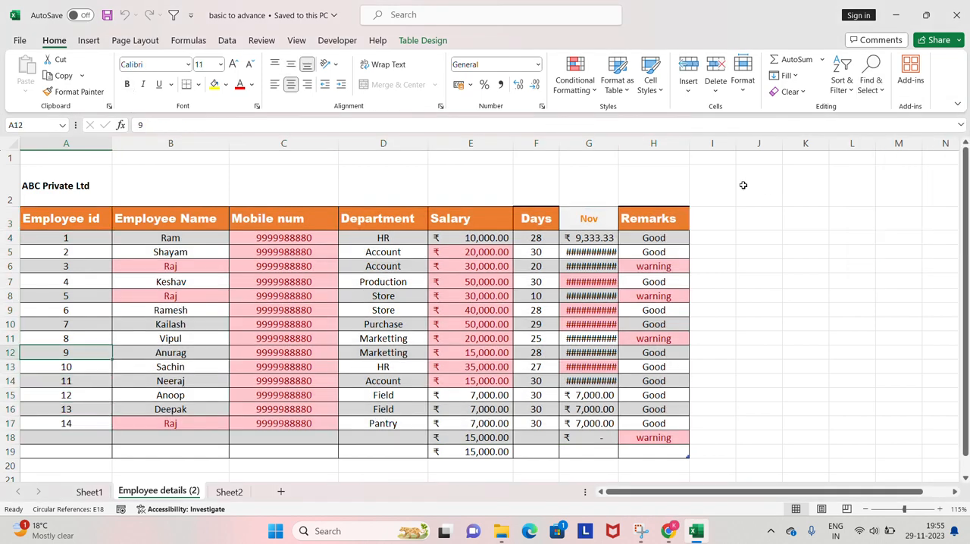
key(shift+Up)
key(shift+Up)
key(Delete)
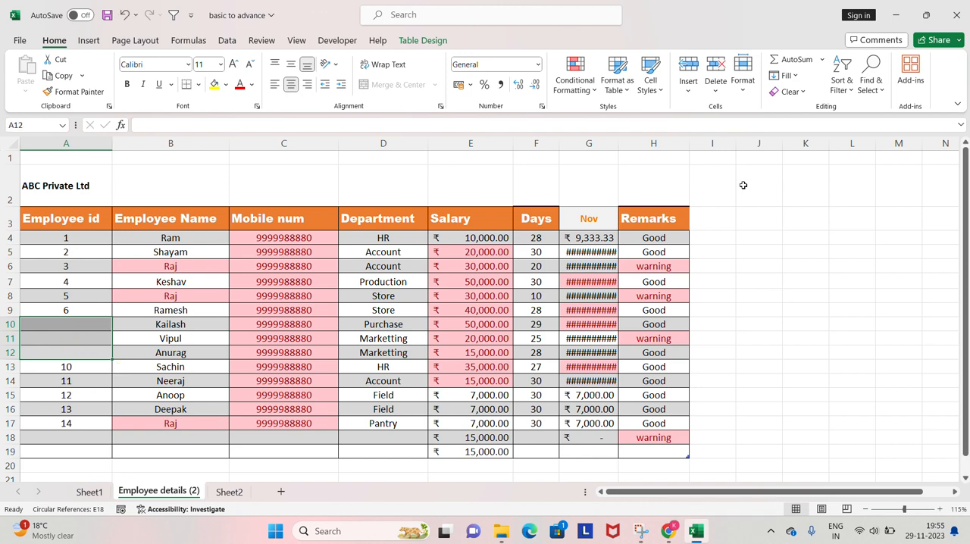
Select the employee table from the Employee id header in A3 through row 18 of the Remarks column.
key(Up)
key(Up)
key(Up)
key(Up)
key(Up)
key(Up)
key(Up)
key(Up)
key(Up)
key(ctrl+shift+Right)
key(shift+Down)
key(shift+Down)
key(shift+Down)
key(shift+Down)
key(shift+Down)
key(shift+Down)
key(shift+Down)
key(shift+Down)
key(shift+Down)
key(shift+Down)
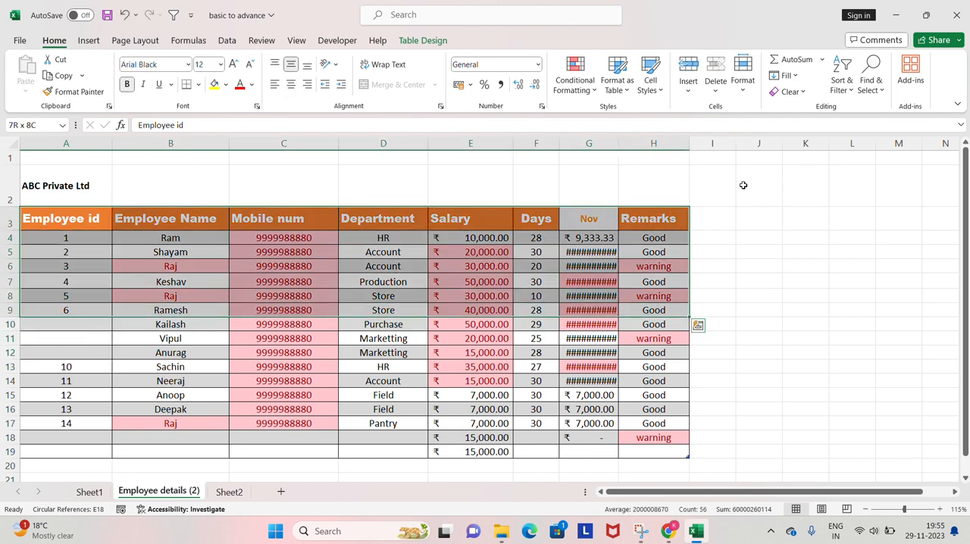
key(shift+Down)
key(ctrl+q)
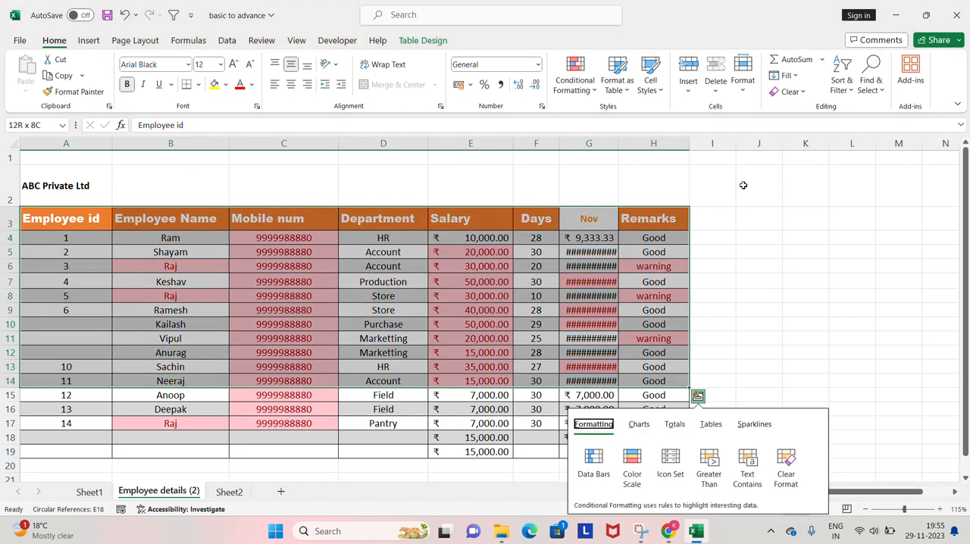
key(Escape)
key(shift+Down)
key(shift+Down)
key(shift+Down)
key(shift+Down)
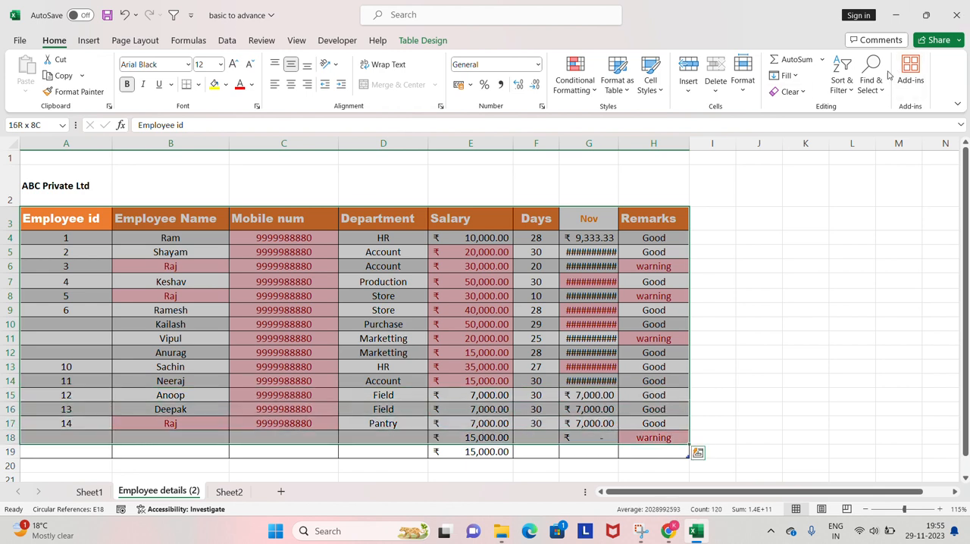
Use Go To Special with the Blanks option to select every empty cell in the selected table range.
click(850, 88)
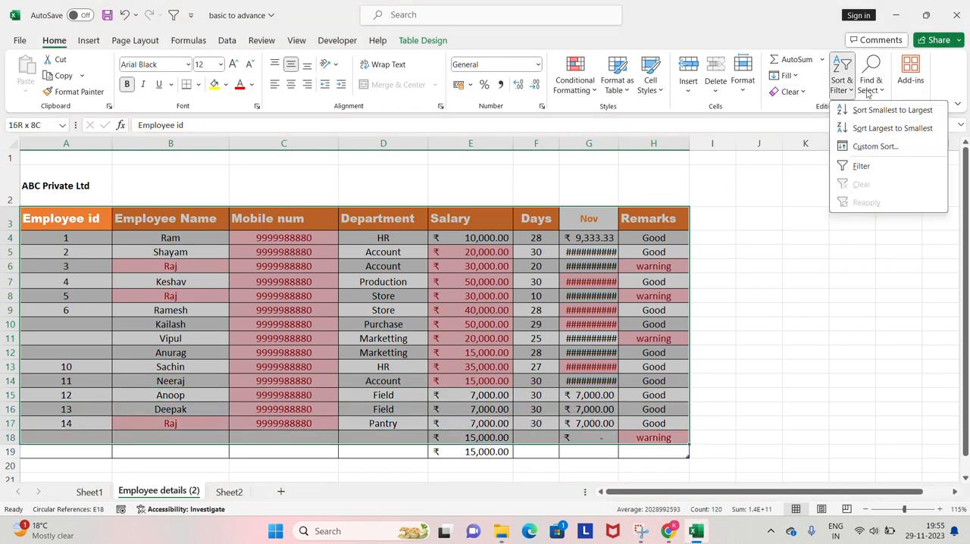
click(871, 84)
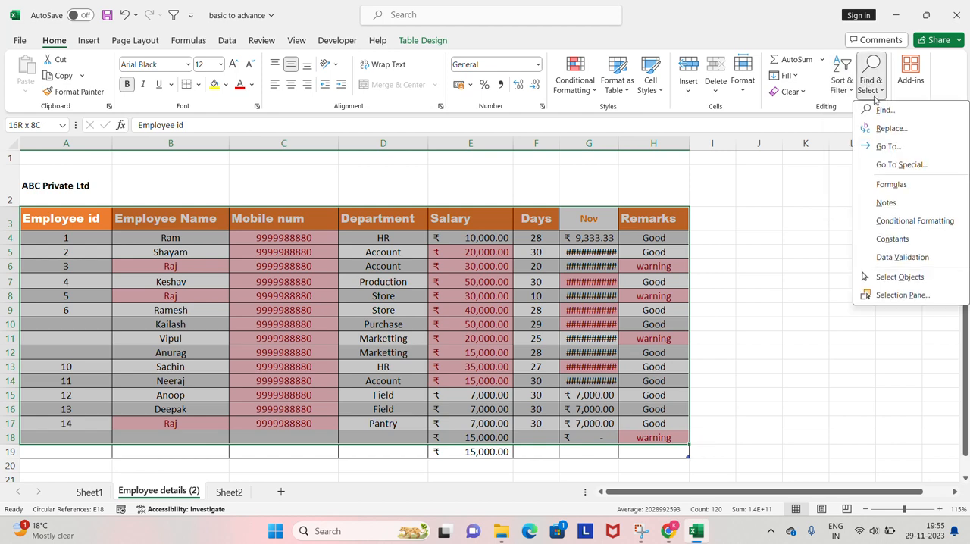
click(888, 147)
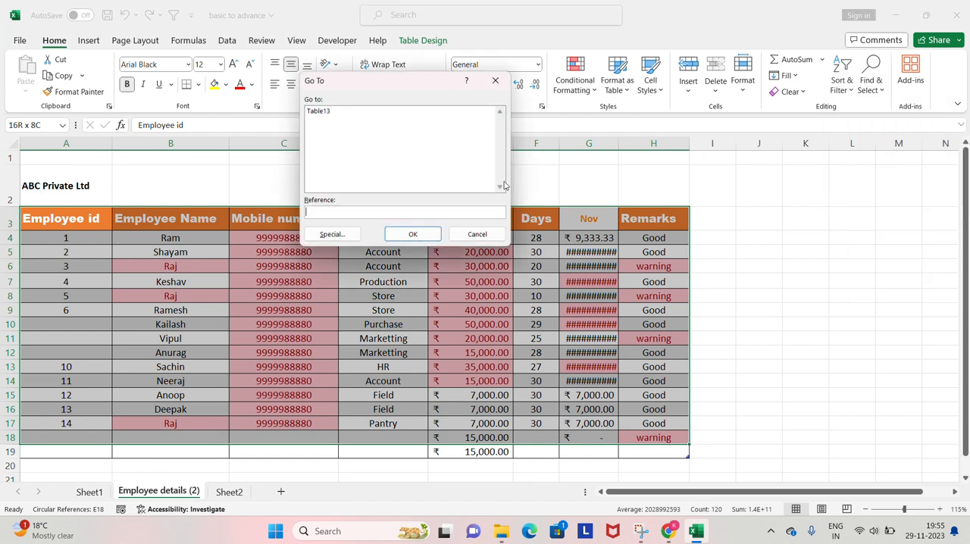
click(333, 234)
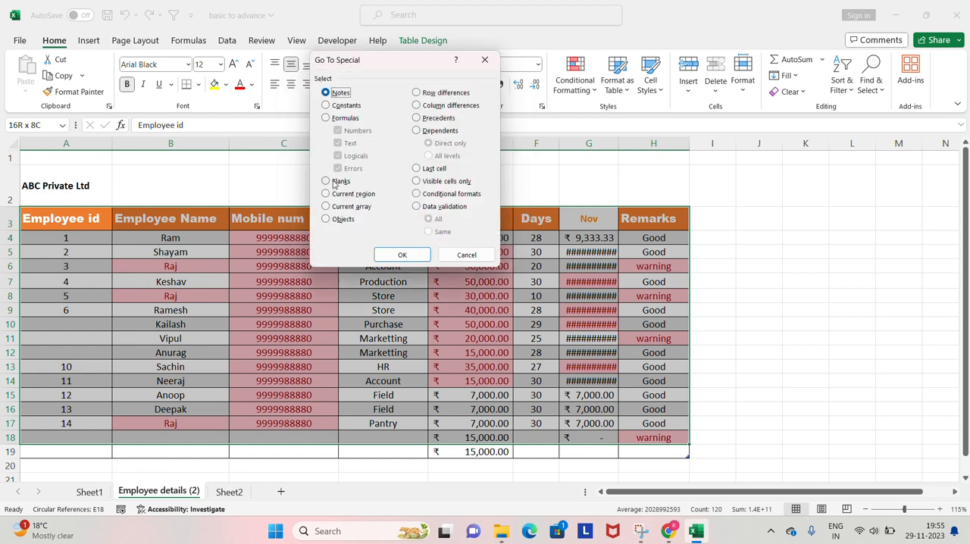
click(338, 184)
click(402, 255)
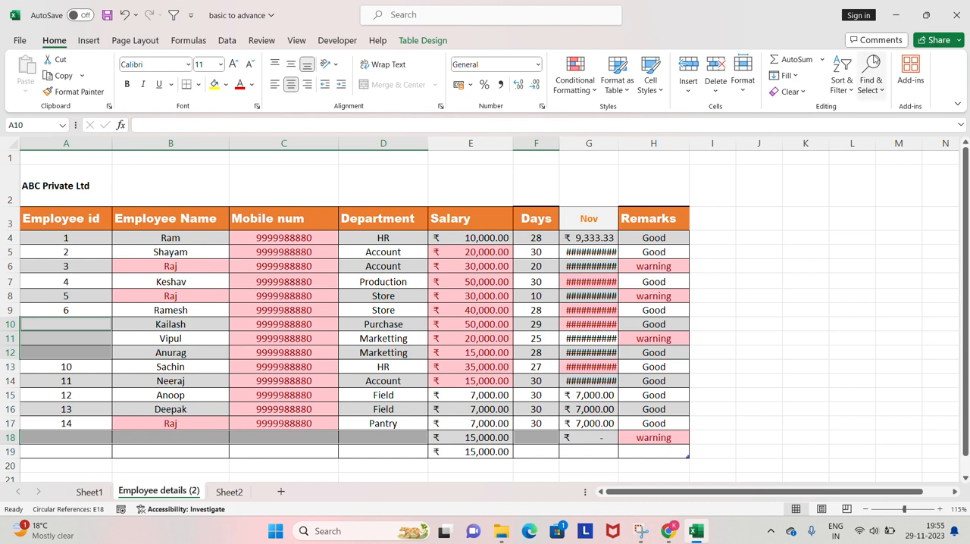
click(869, 88)
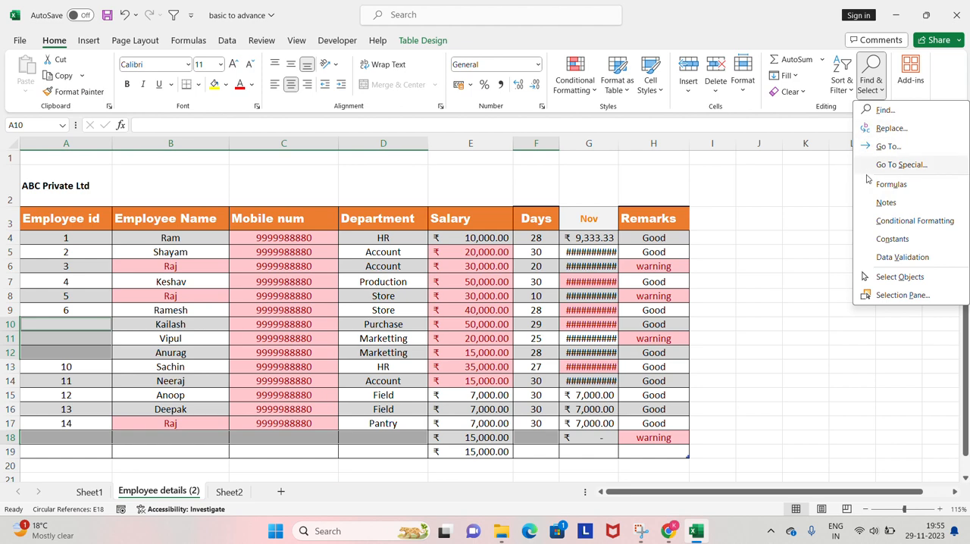
click(836, 204)
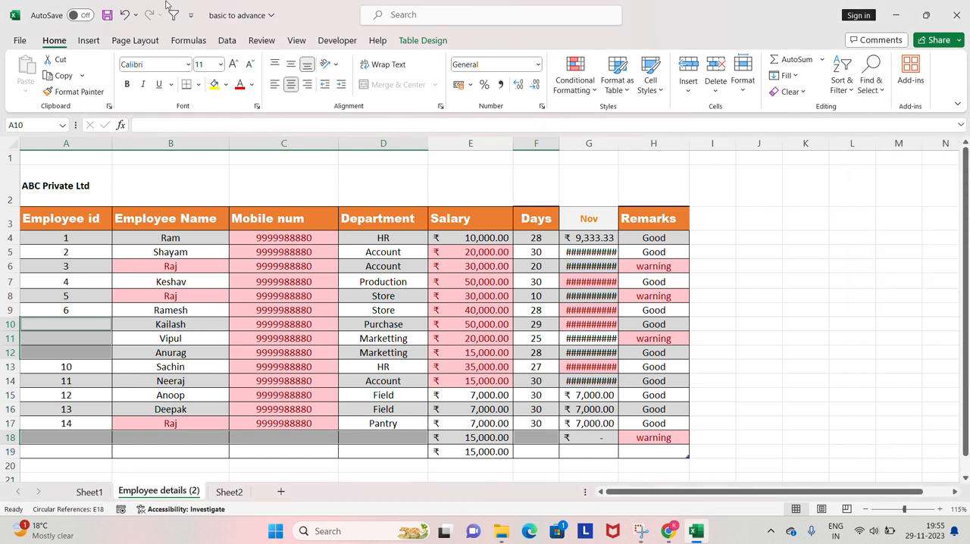
click(89, 41)
click(55, 42)
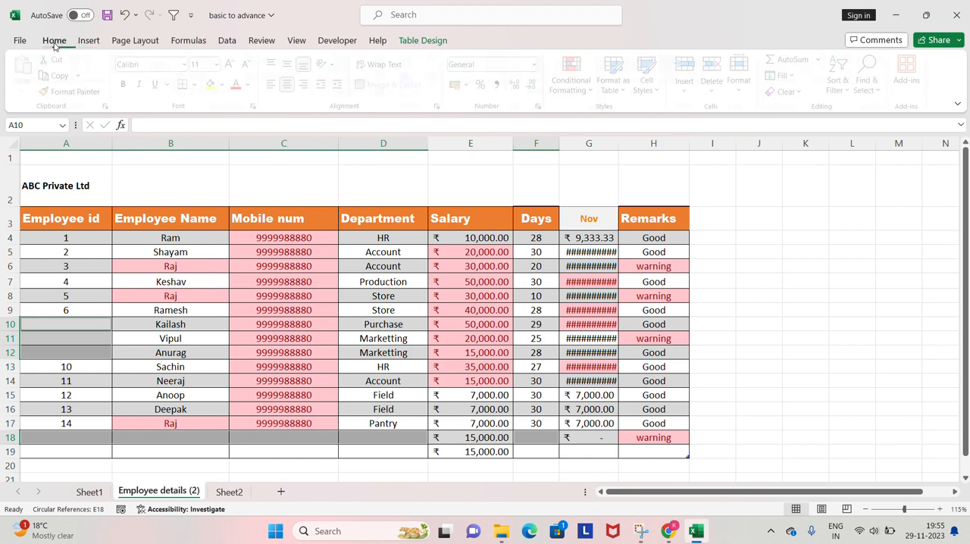
click(87, 42)
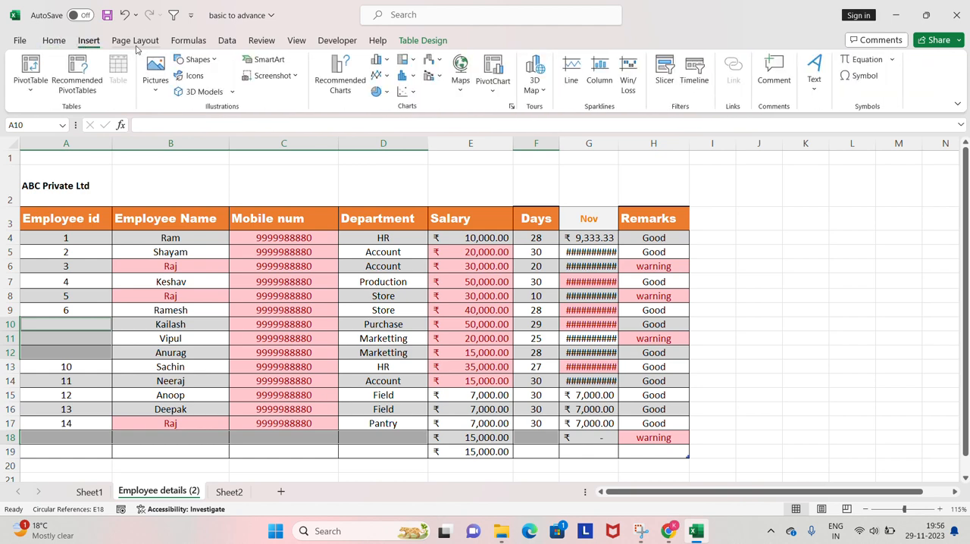
click(137, 44)
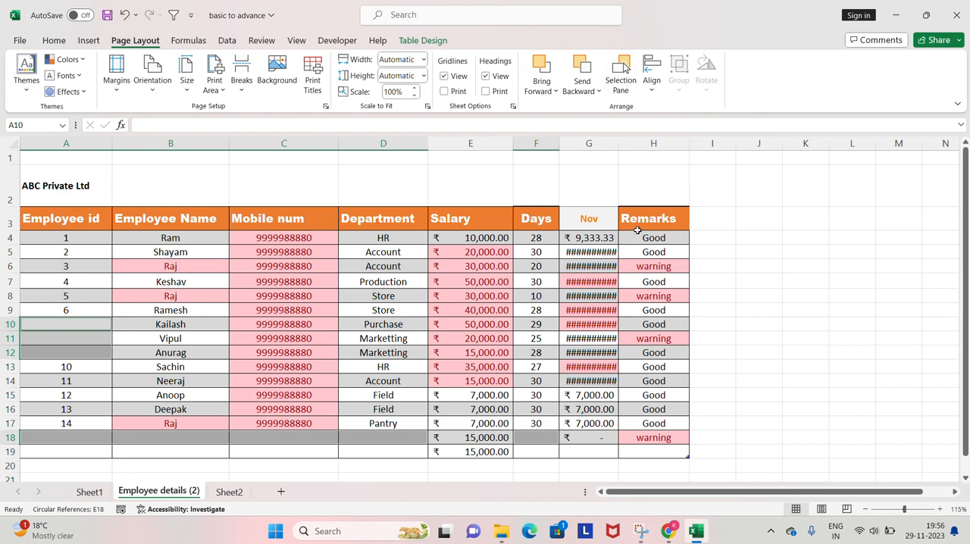
Select the table range A3 to H18, starting from the Employee id header.
key(Right)
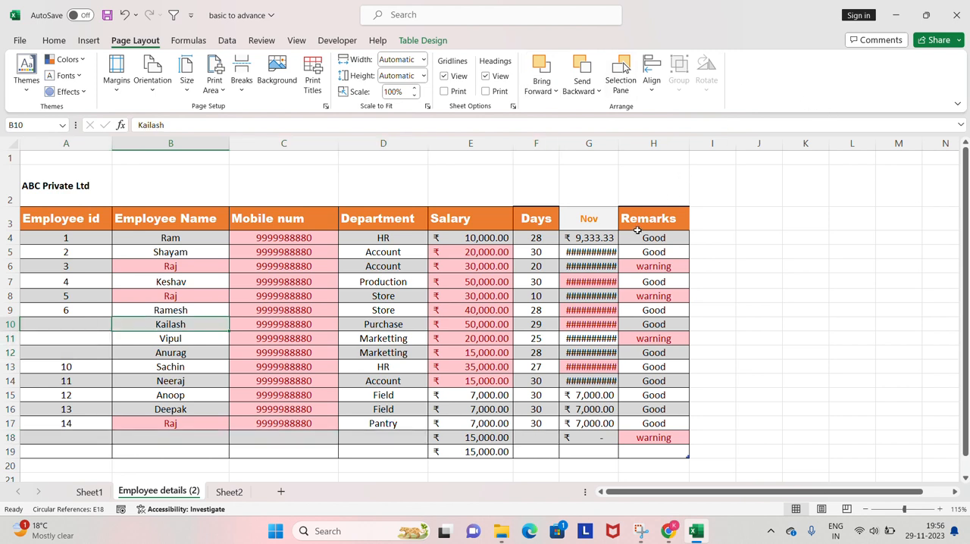
key(ctrl+Up)
key(Left)
key(ctrl+shift+Right)
key(shift+Down)
key(shift+Down)
key(shift+Down)
key(shift+Down)
key(shift+Down)
key(shift+Down)
key(shift+Down)
key(shift+Down)
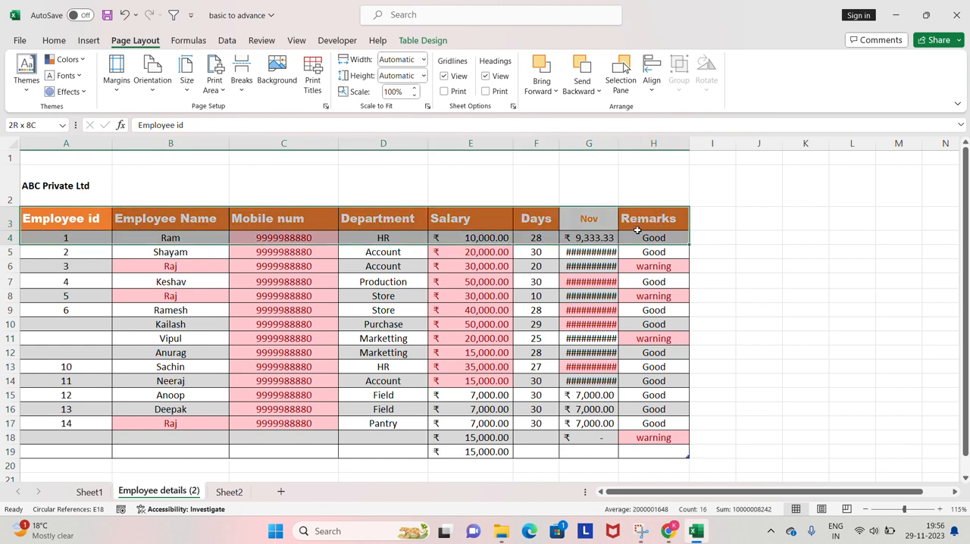
key(shift+Down)
key(shift+Down)
key(shift+Down)
key(shift+Down)
key(shift+Down)
key(shift+Down)
key(shift+Down)
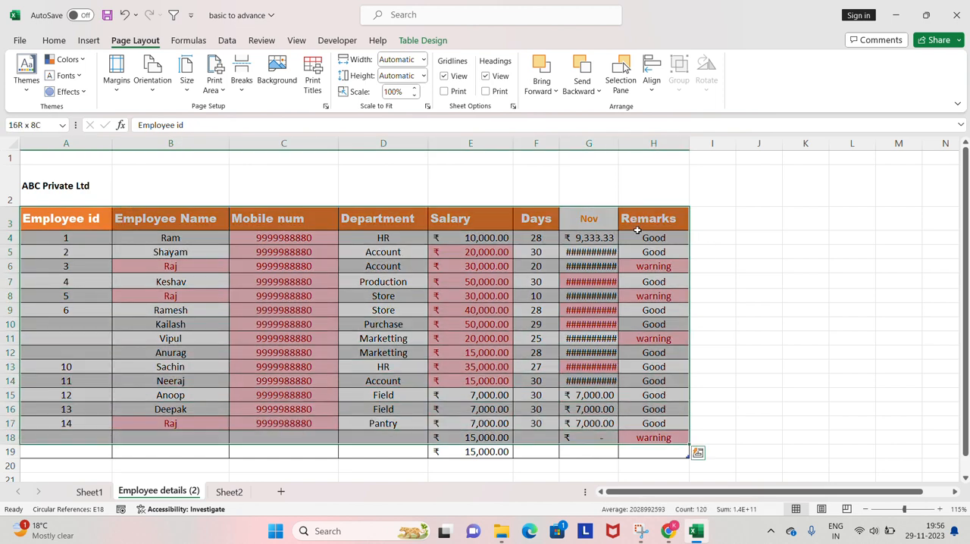
Return to the Employee id header and select the table from A3 to H16.
key(Up)
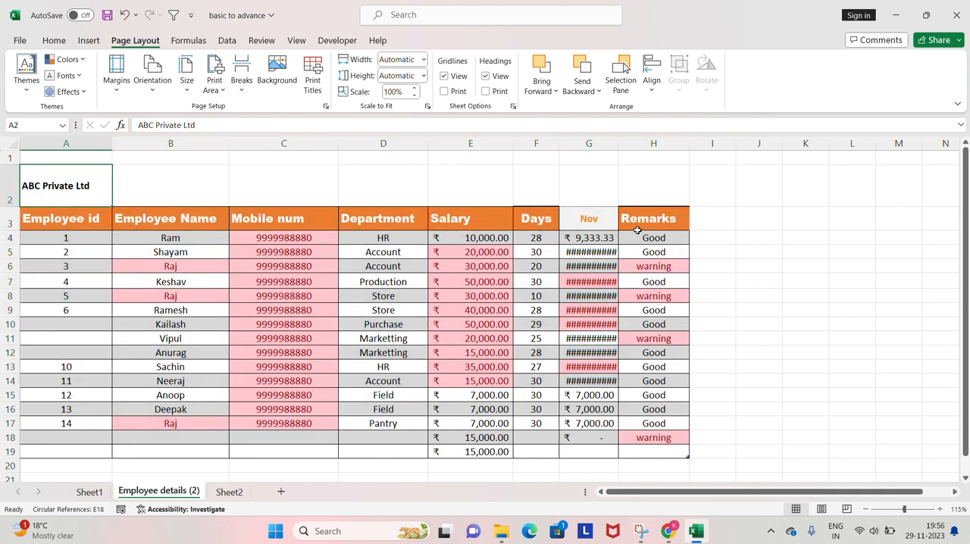
key(Down)
key(ctrl+shift+Right)
key(shift+Down)
key(shift+Down)
key(shift+Down)
key(shift+Down)
key(shift+Down)
key(shift+Down)
key(shift+Down)
key(shift+Down)
key(shift+Down)
key(shift+Down)
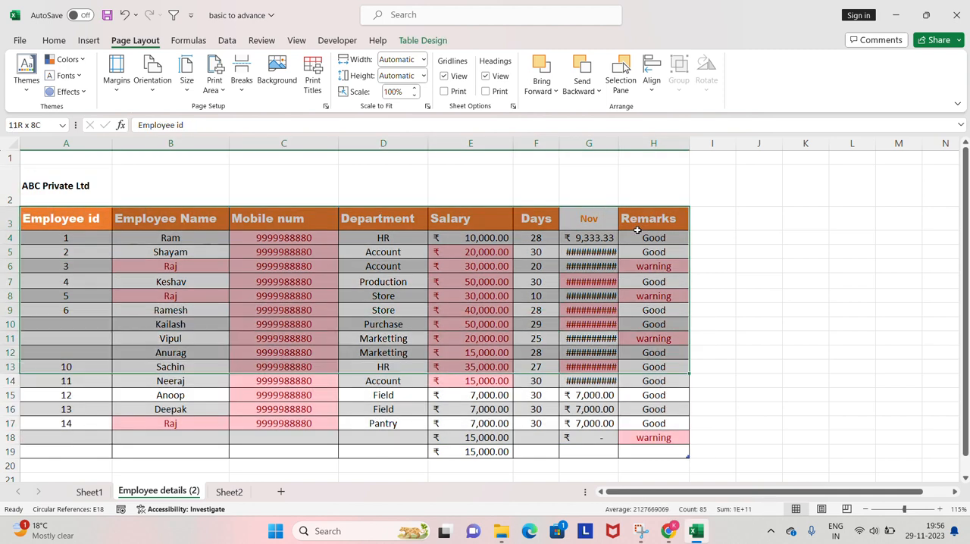
key(shift+Down)
key(shift+Down)
key(shift+Down)
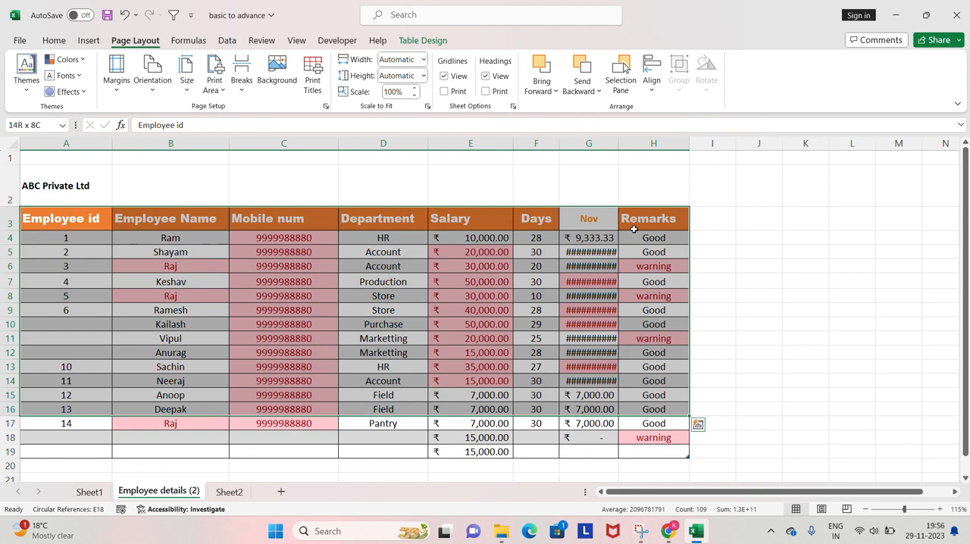
Restart the table selection at the Employee id header and extend it across to Remarks and down to row 9.
click(497, 253)
key(ctrl+Up)
key(ctrl+Left)
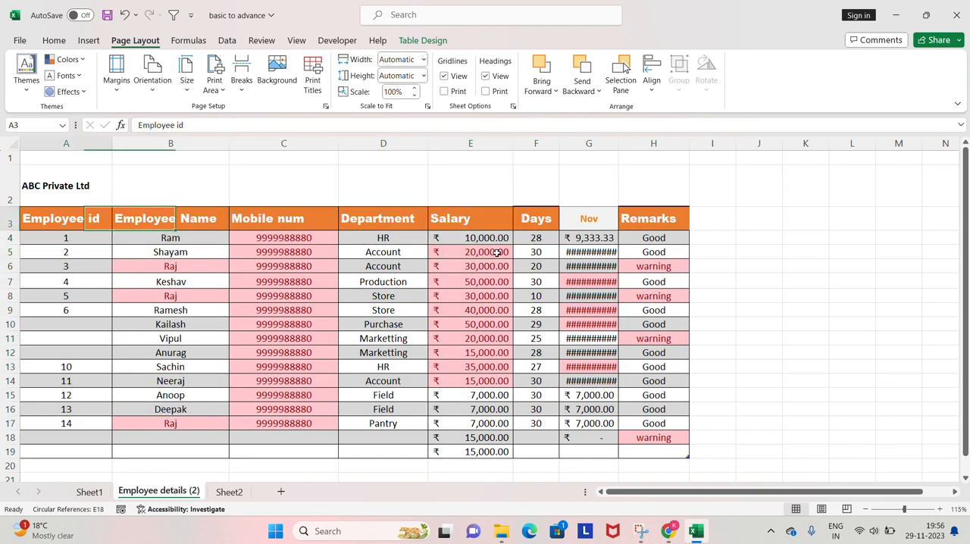
key(ctrl+shift+Right)
key(shift+Down)
key(shift+Down)
key(shift+Down)
key(shift+Down)
key(shift+Down)
key(shift+Down)
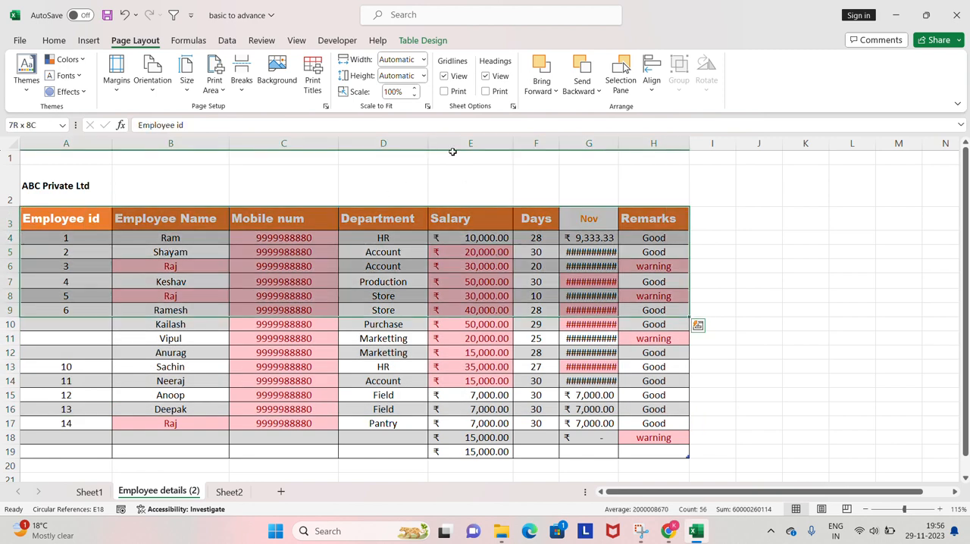